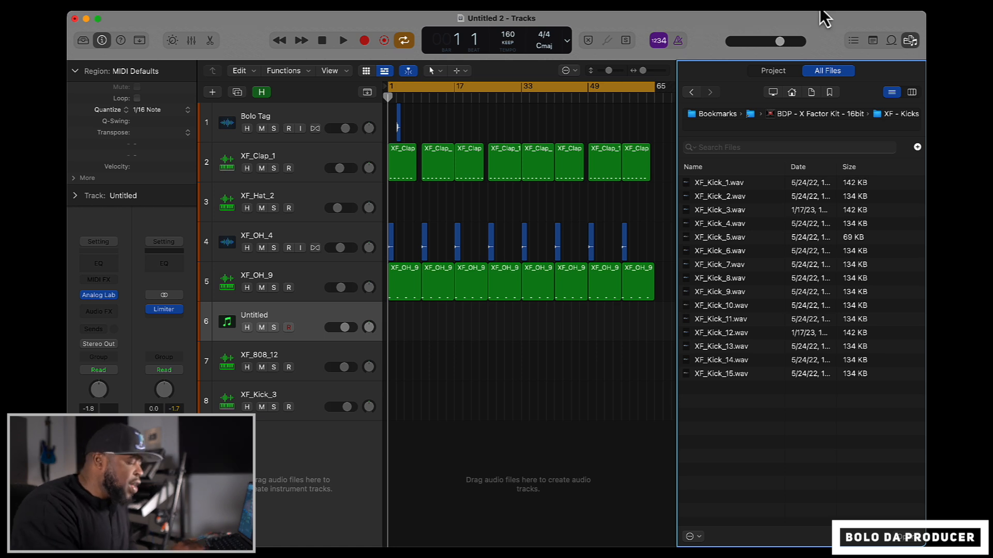
# Switch to Splice and preview the first sample in the trap chords search results.
pyautogui.moveTo(779, 538)
pyautogui.click(610, 526)
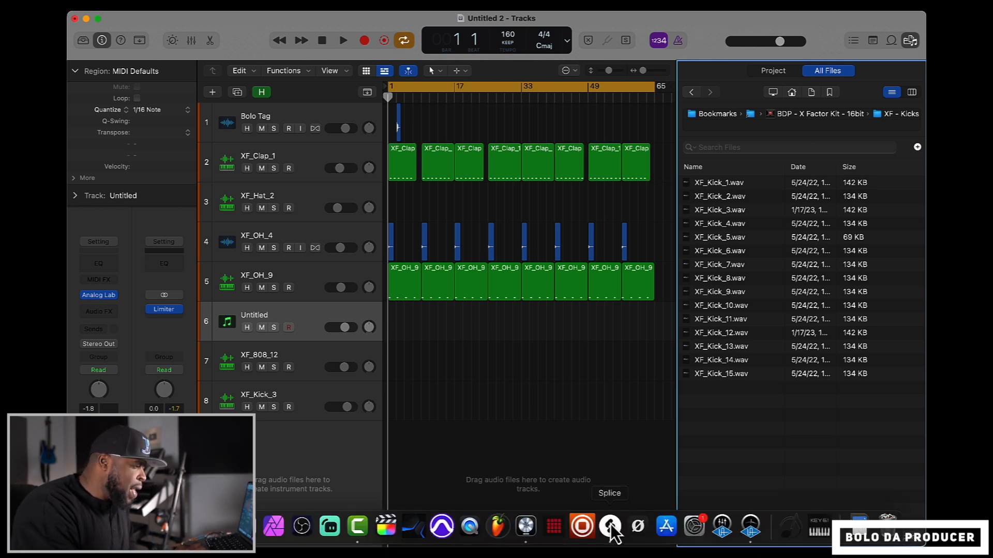
pyautogui.moveTo(413, 143); pyautogui.dragTo(364, 62)
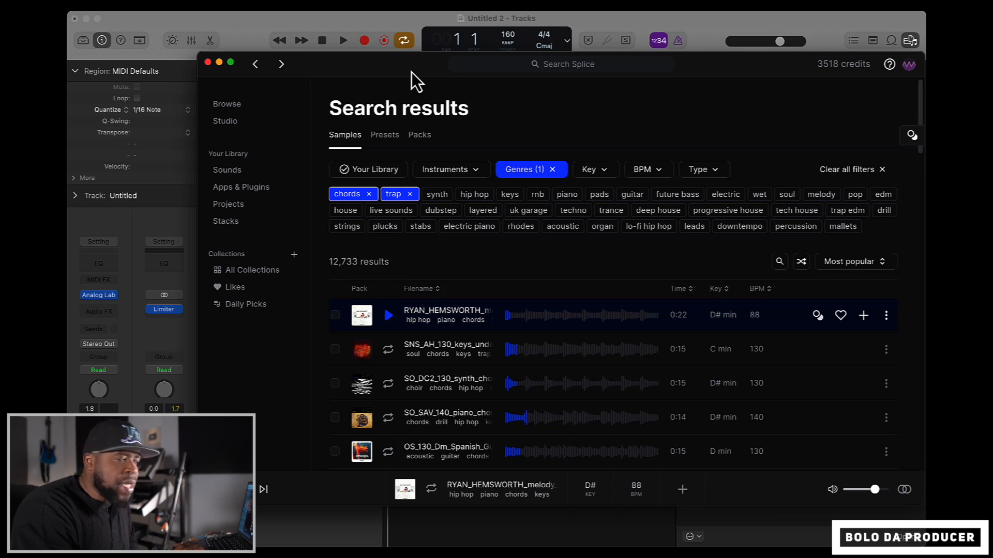
pyautogui.click(390, 316)
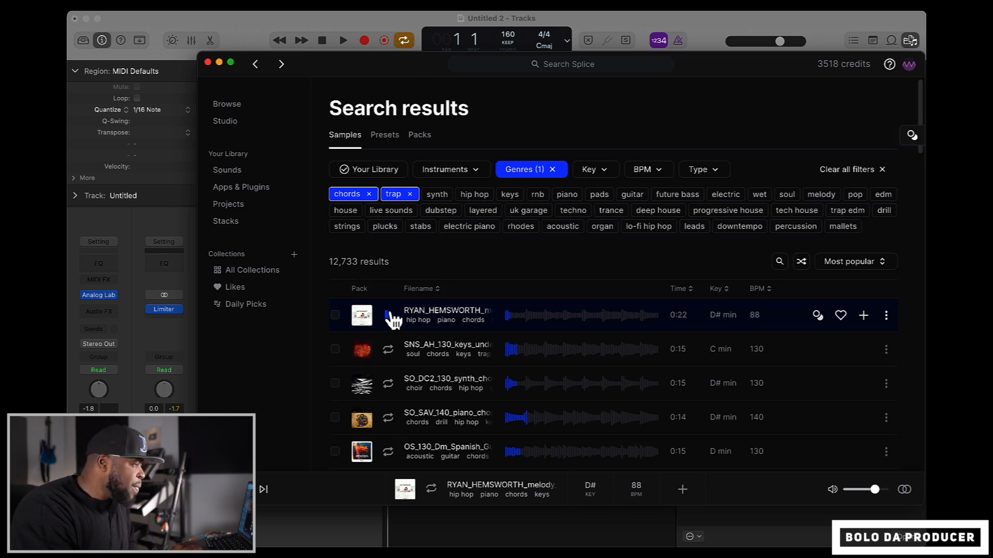
pyautogui.click(389, 316)
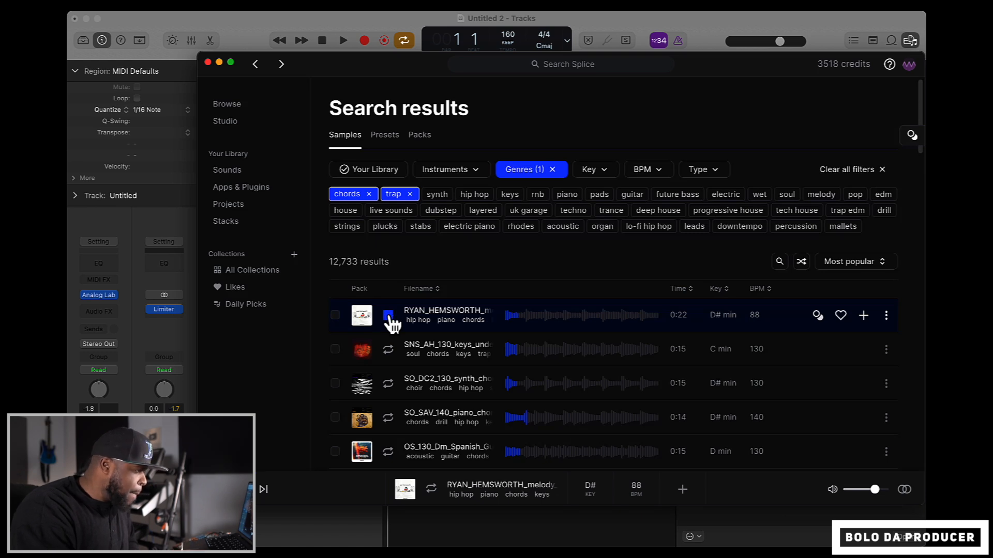
# Audition the following trap chords samples one after another, down to the OS_AGN_136 synth chords loop.
pyautogui.press('Down')
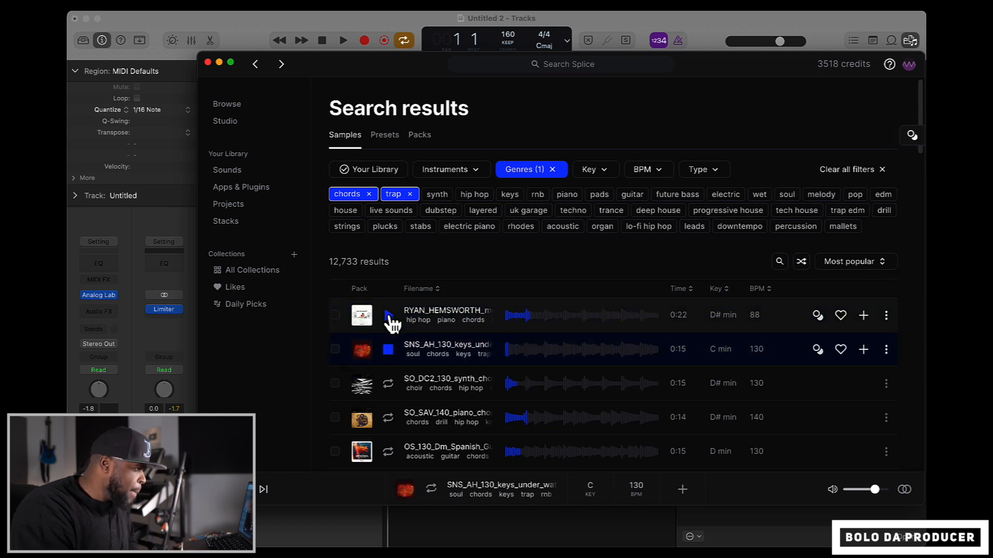
pyautogui.press('Down')
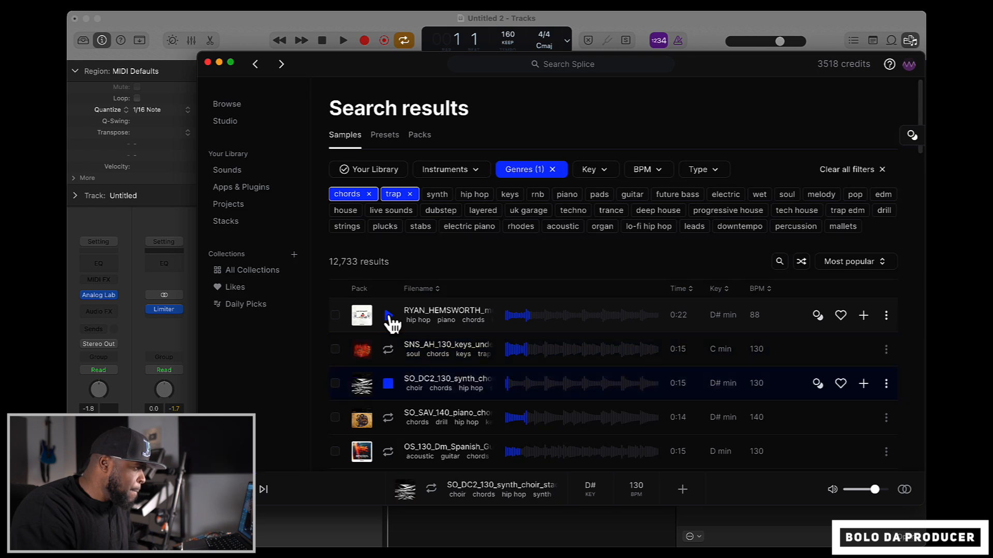
pyautogui.press('Down')
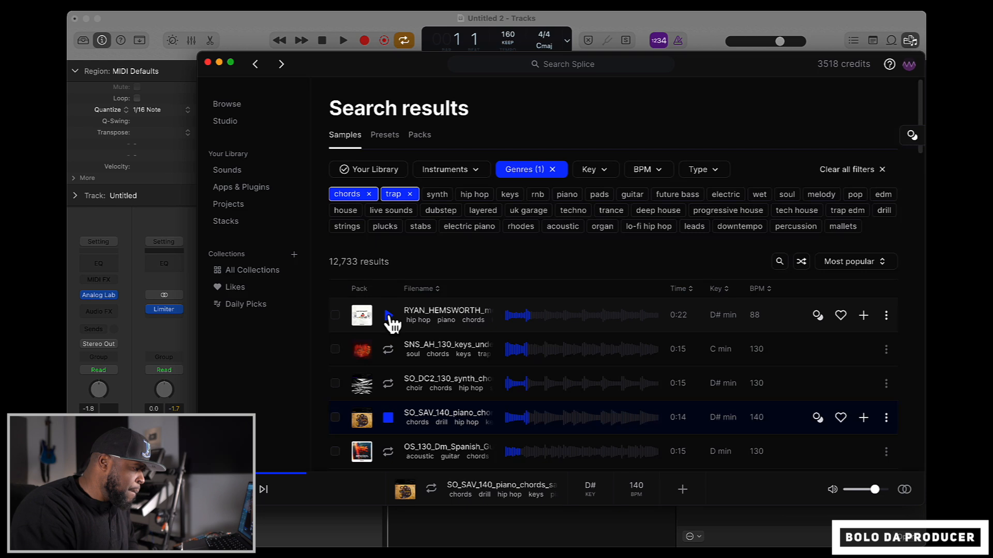
pyautogui.press('Down')
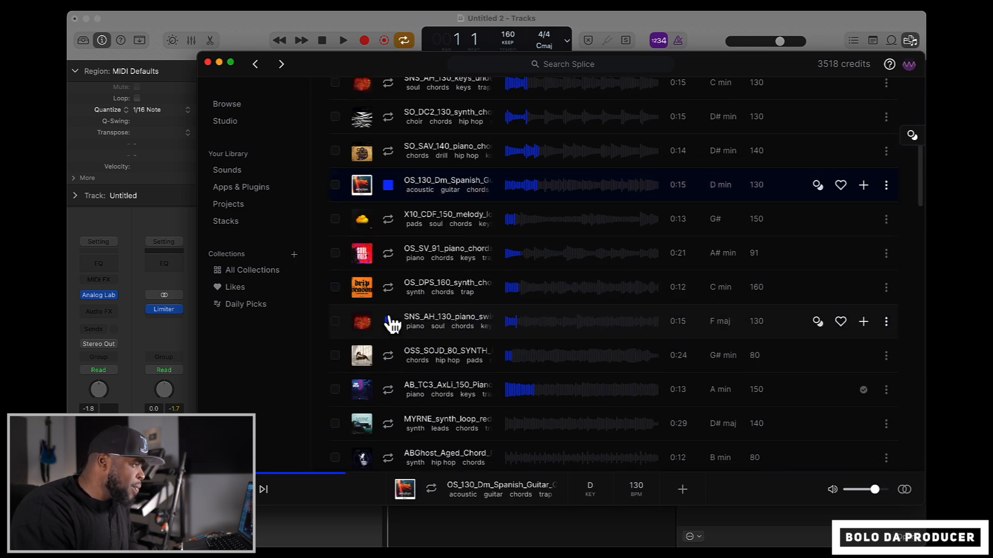
pyautogui.press('Down')
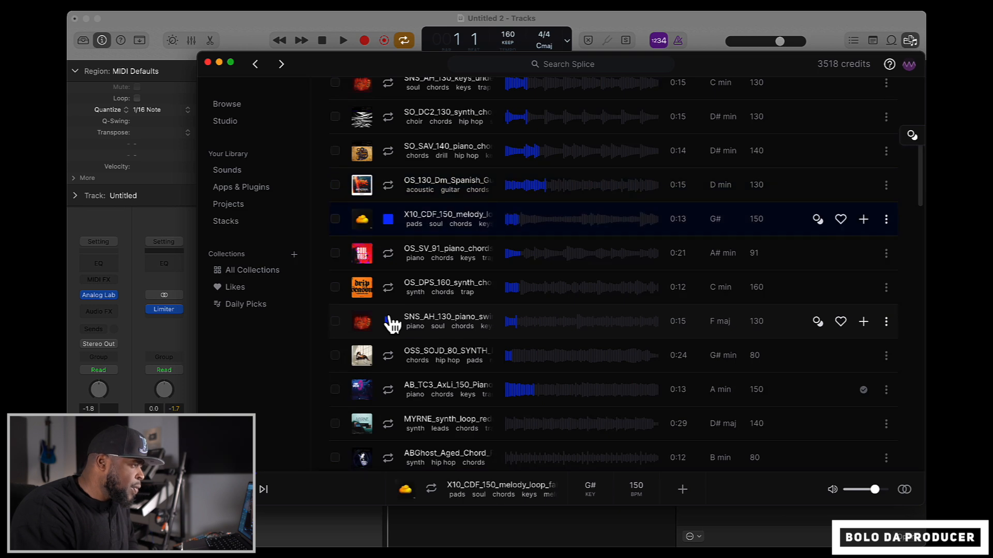
pyautogui.press('Down')
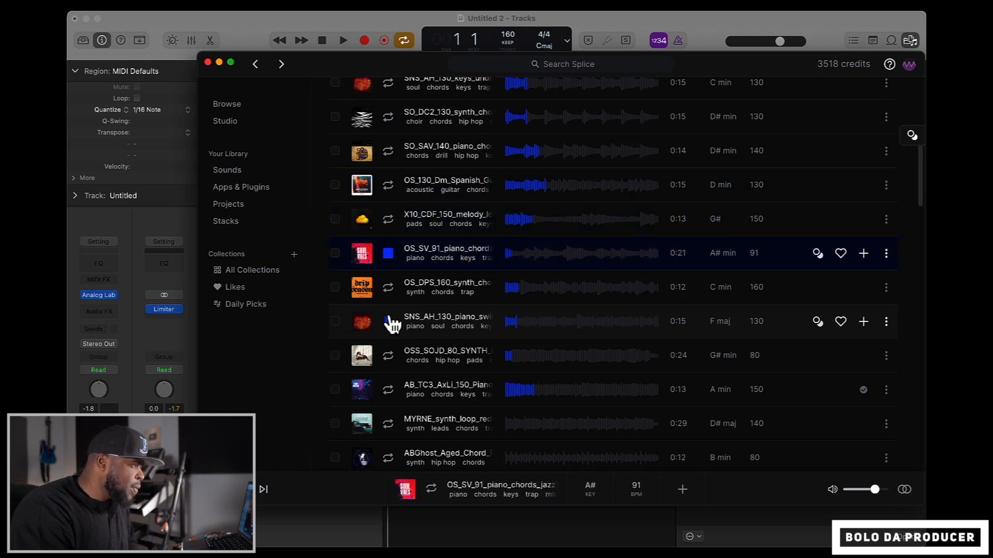
pyautogui.press('Down')
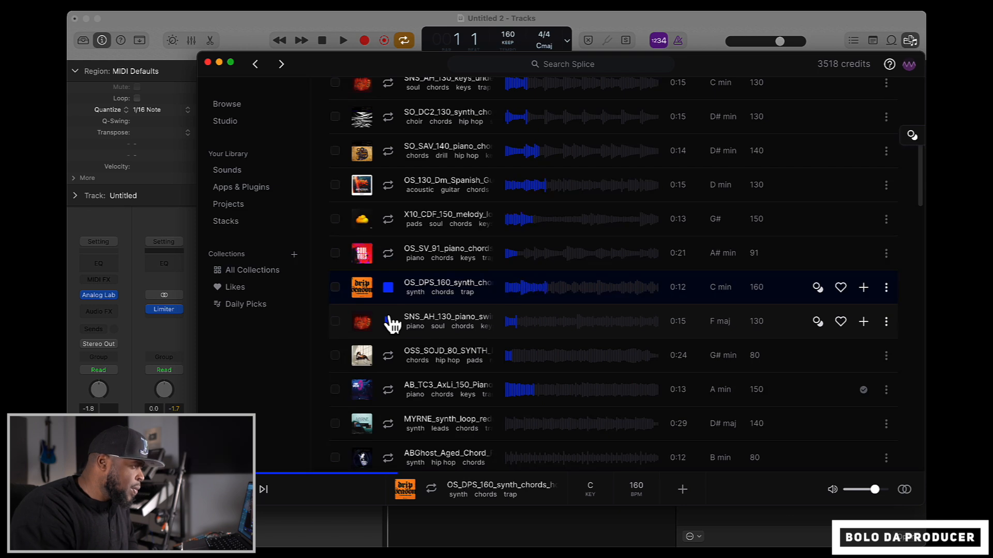
pyautogui.press('Down')
pyautogui.press('Down')
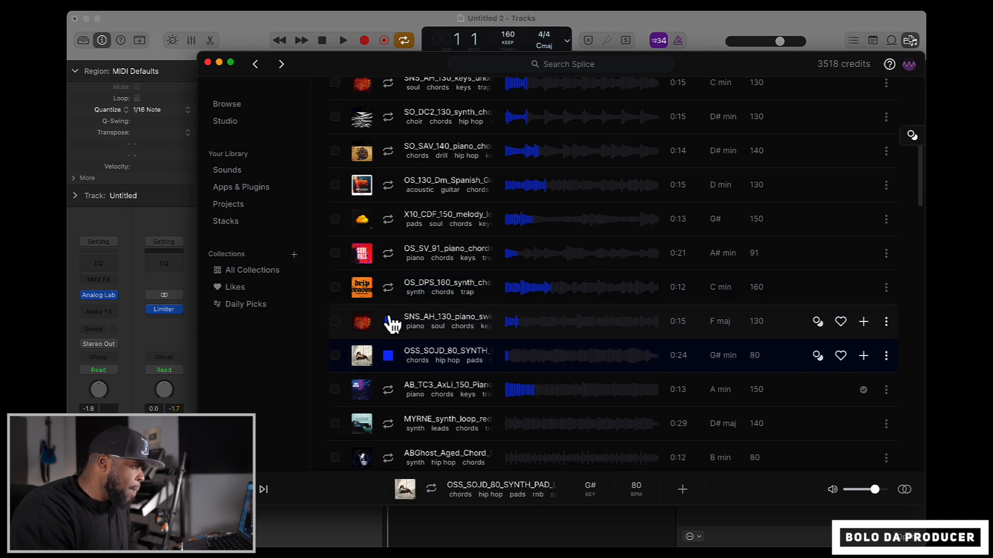
pyautogui.press('Down')
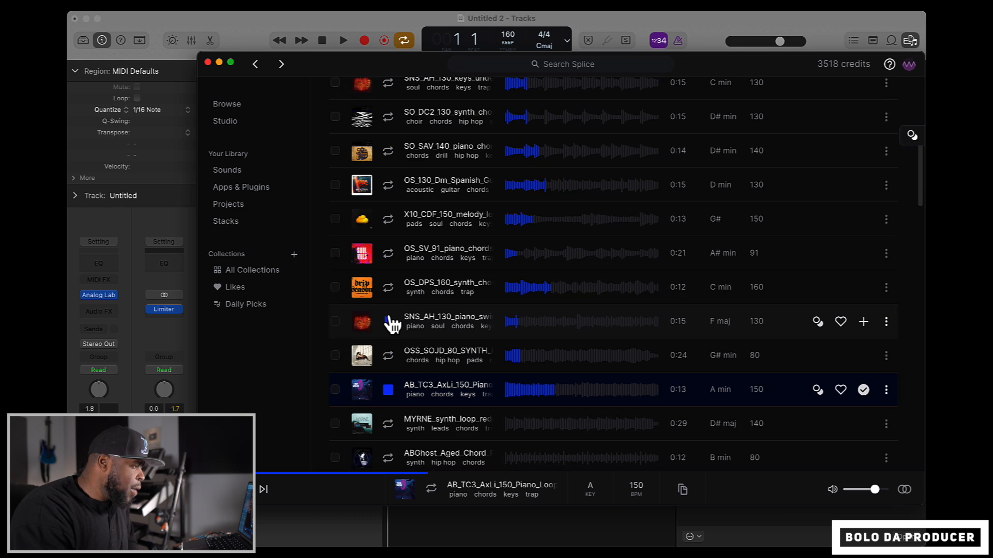
pyautogui.press('Down')
pyautogui.press('Down')
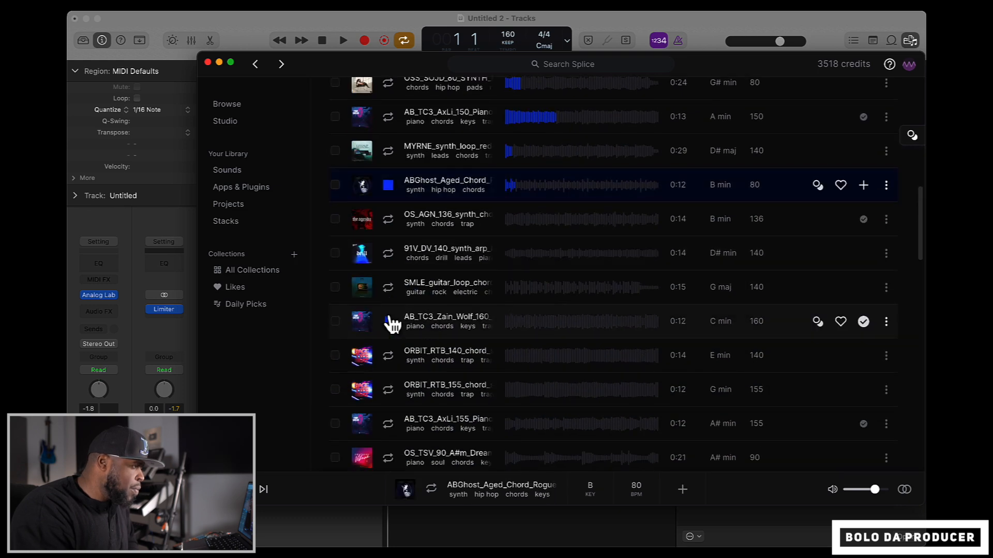
pyautogui.press('Down')
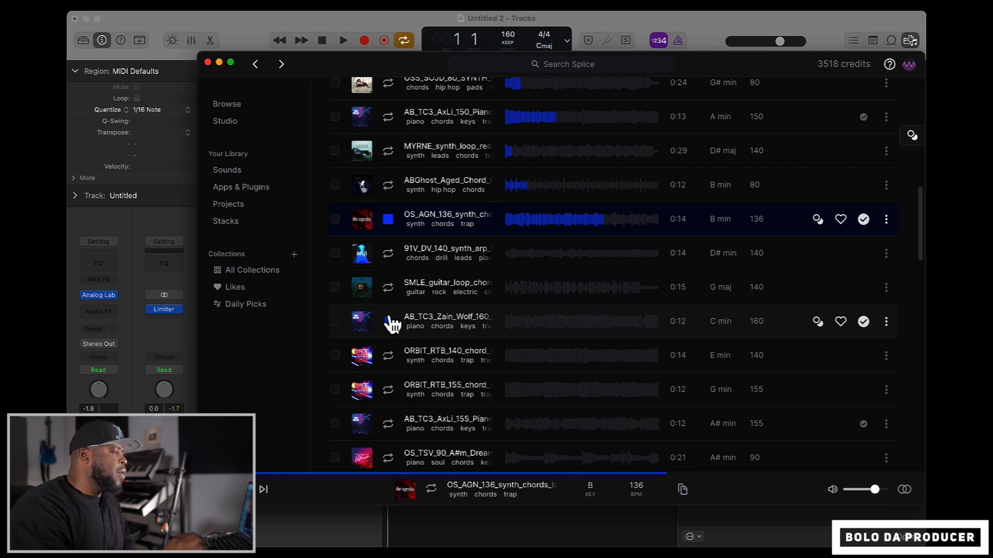
# Place the OS_AGN_136_synth_chords_block_Bm sample on a new Logic Pro audio track at bar 1.
pyautogui.moveTo(414, 64); pyautogui.dragTo(392, 41)
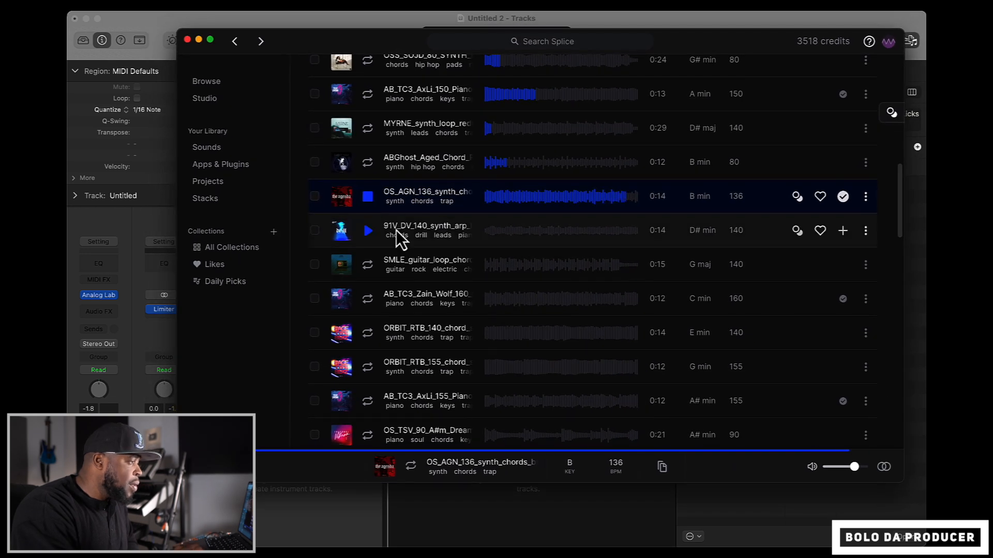
pyautogui.click(367, 200)
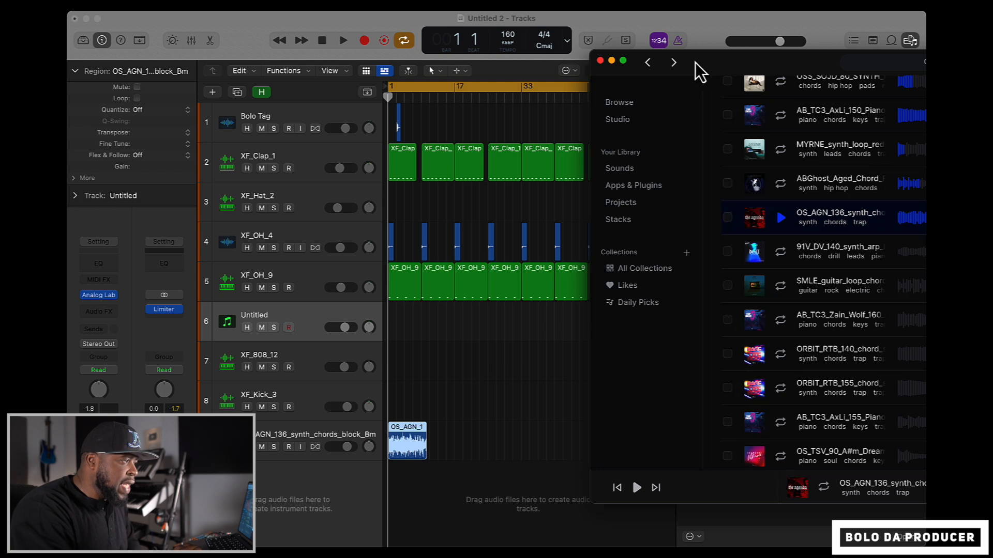
# Audition the MYRNE synth loop, the ABGhost aged chord and the AB_TC3_AxLi_150 piano loop.
pyautogui.moveTo(694, 61); pyautogui.dragTo(540, 51)
pyautogui.click(628, 141)
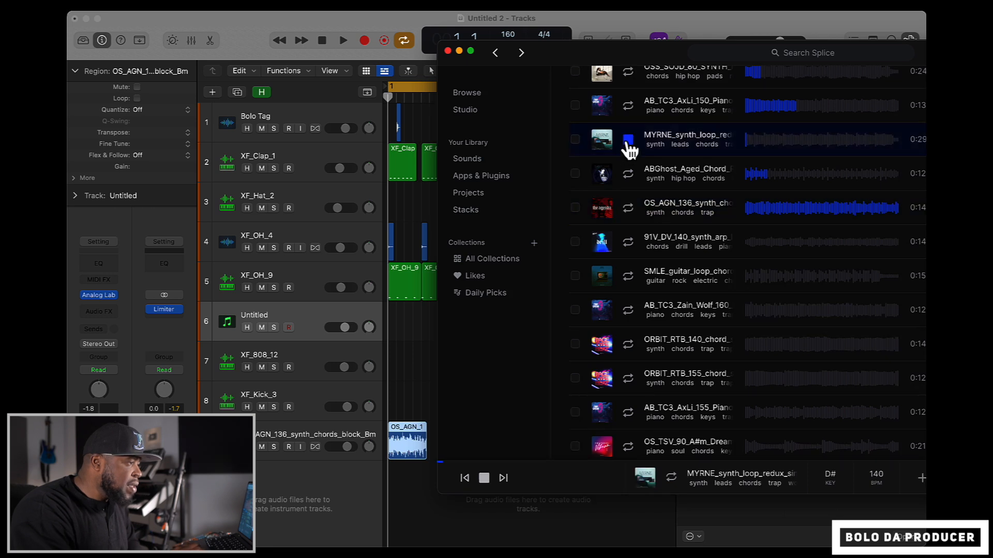
pyautogui.click(628, 174)
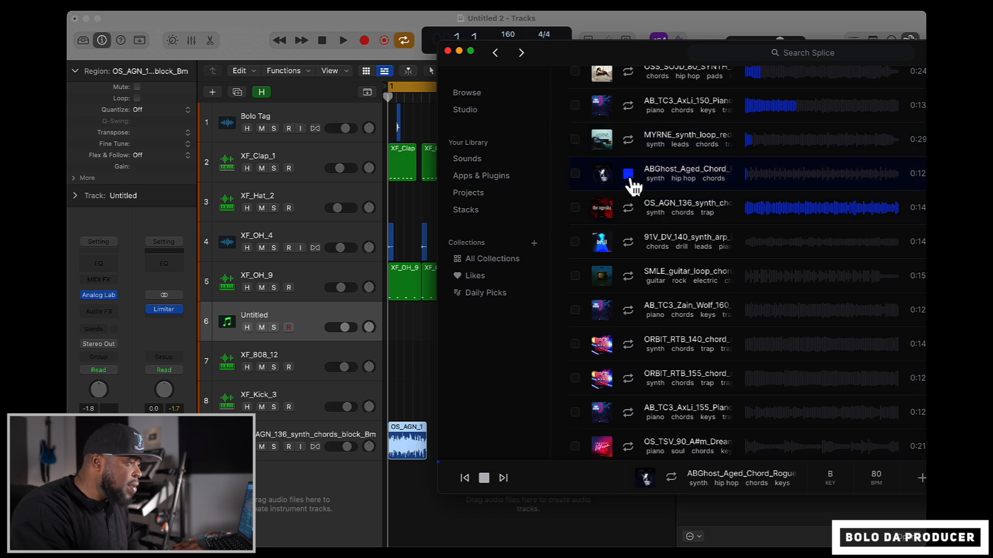
pyautogui.click(628, 105)
pyautogui.scroll(2, 625, 106)
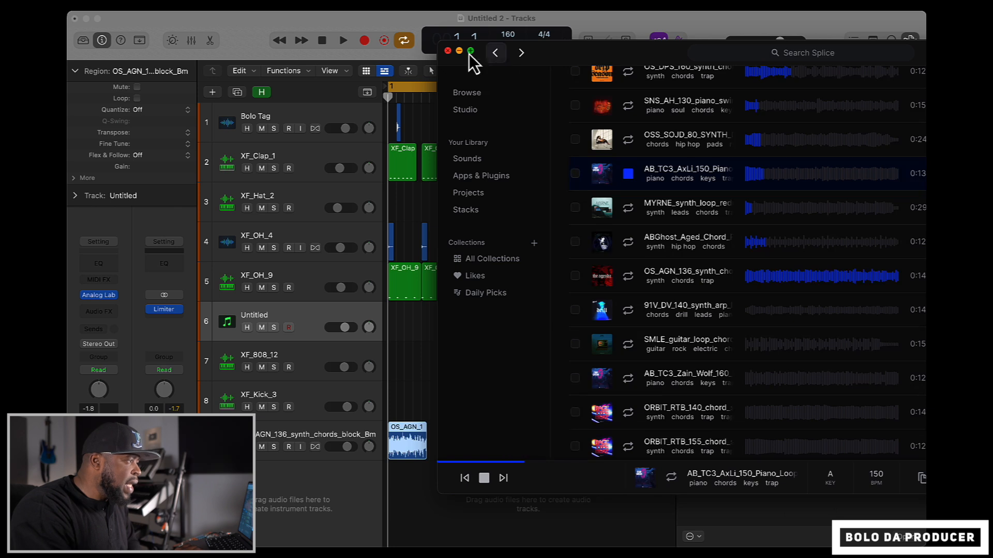
# Place the AB_TC3_AxLi_150 piano loop on a new audio track at bar 1, below the synth chords.
pyautogui.moveTo(671, 52); pyautogui.dragTo(562, 38)
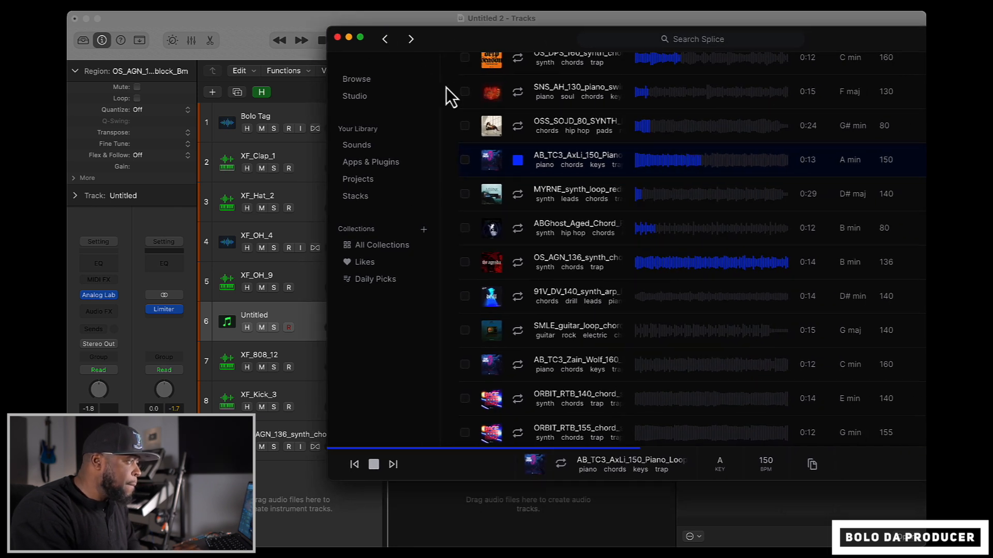
pyautogui.moveTo(529, 42); pyautogui.dragTo(766, 46)
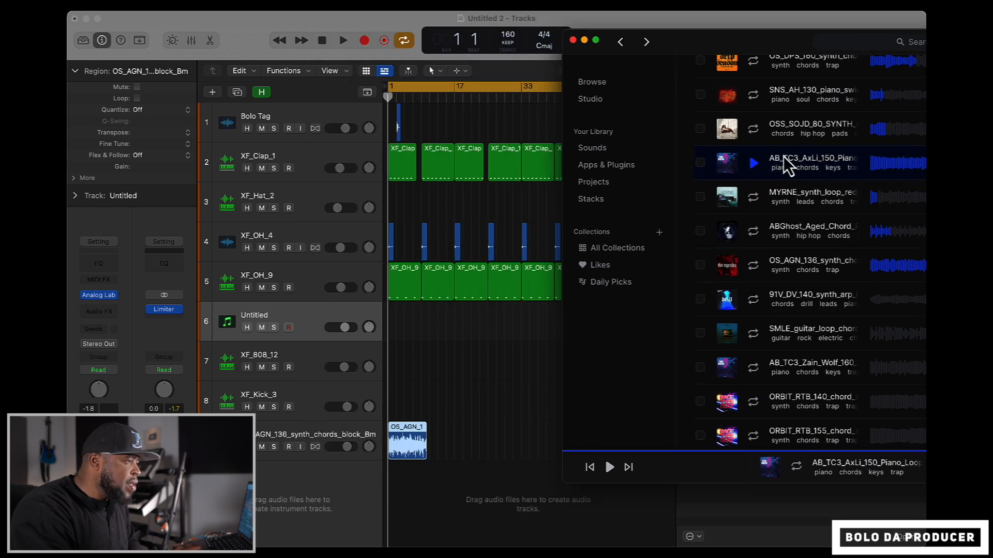
pyautogui.moveTo(789, 169); pyautogui.dragTo(406, 487)
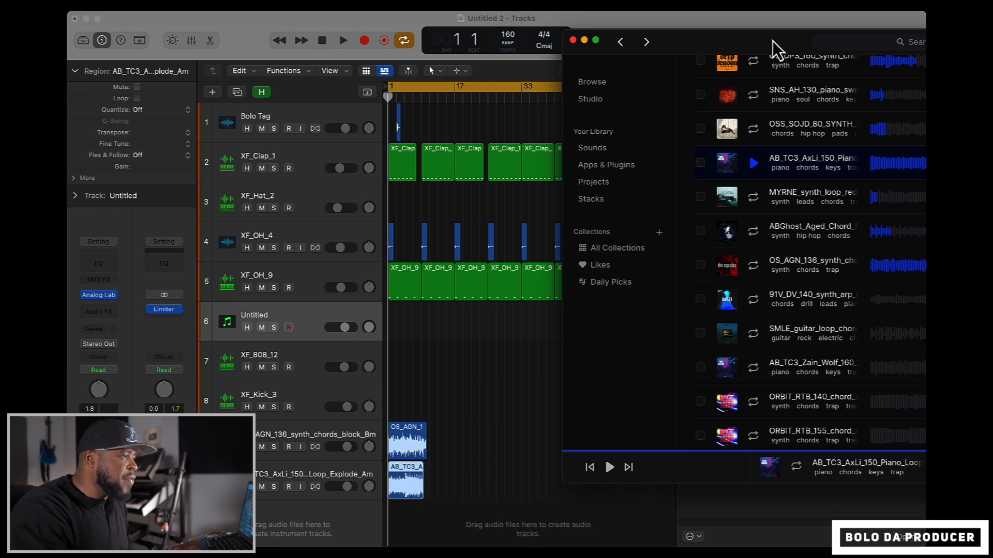
# Switch back to Logic Pro and time-stretch the synth chords and piano loop regions so both end at bar 9.
pyautogui.moveTo(755, 43); pyautogui.dragTo(714, 41)
pyautogui.click(526, 40)
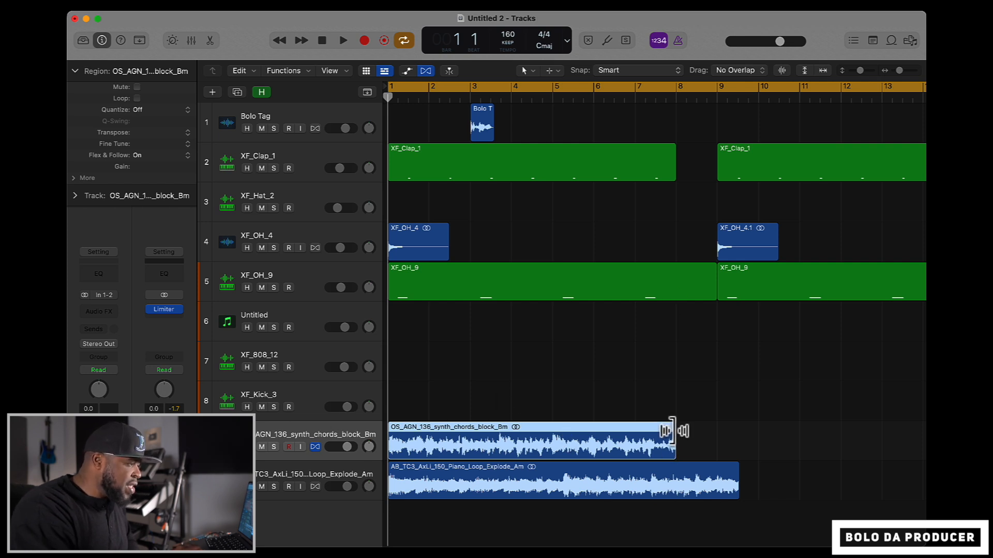
pyautogui.moveTo(671, 431); pyautogui.dragTo(716, 431)
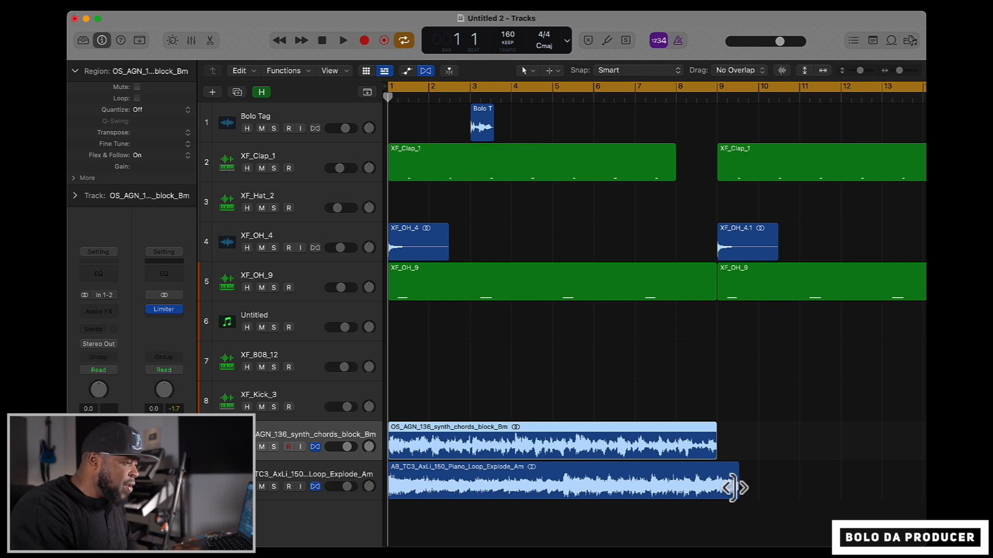
pyautogui.moveTo(734, 474); pyautogui.dragTo(712, 476)
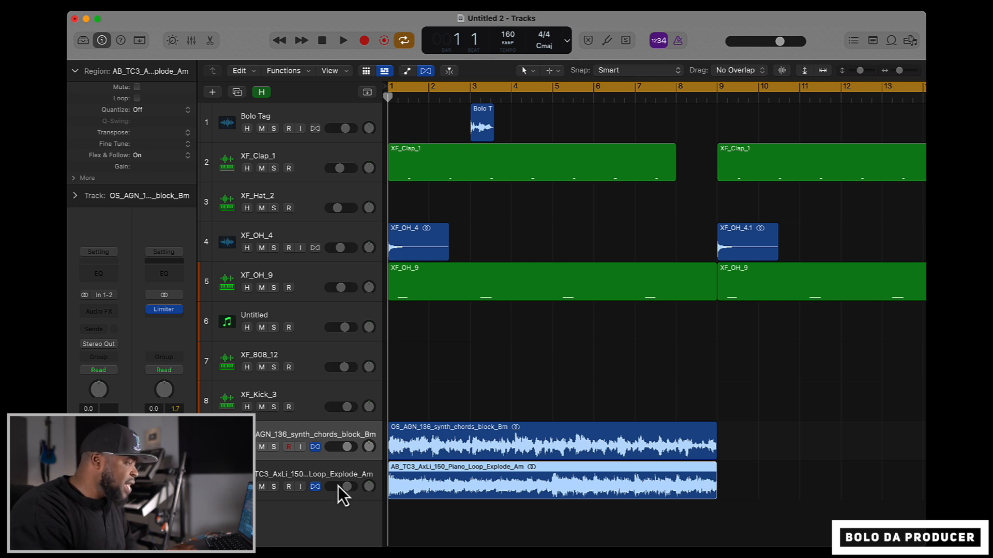
# Mute the OS_AGN_136 synth chords track and play the piano loop with the drums.
pyautogui.click(262, 486)
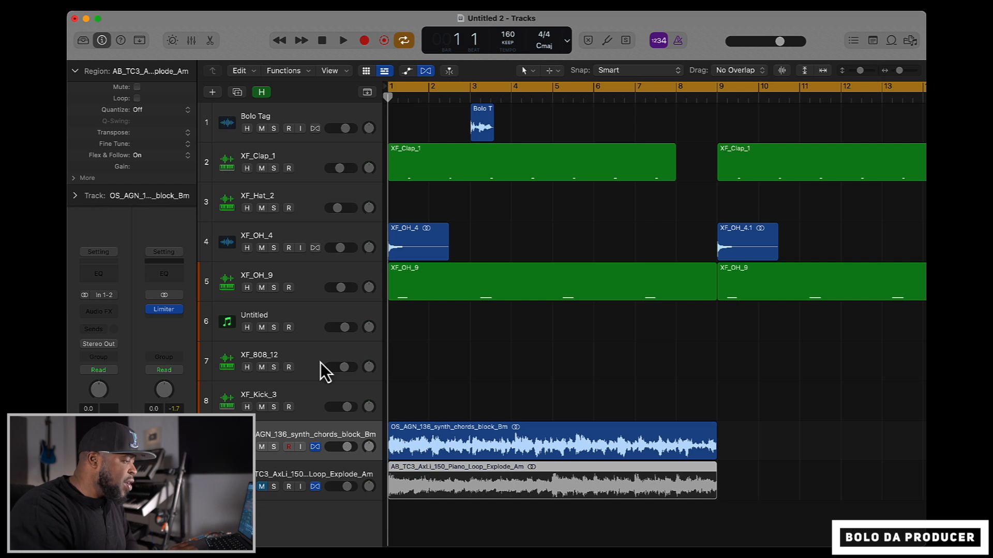
pyautogui.click(261, 487)
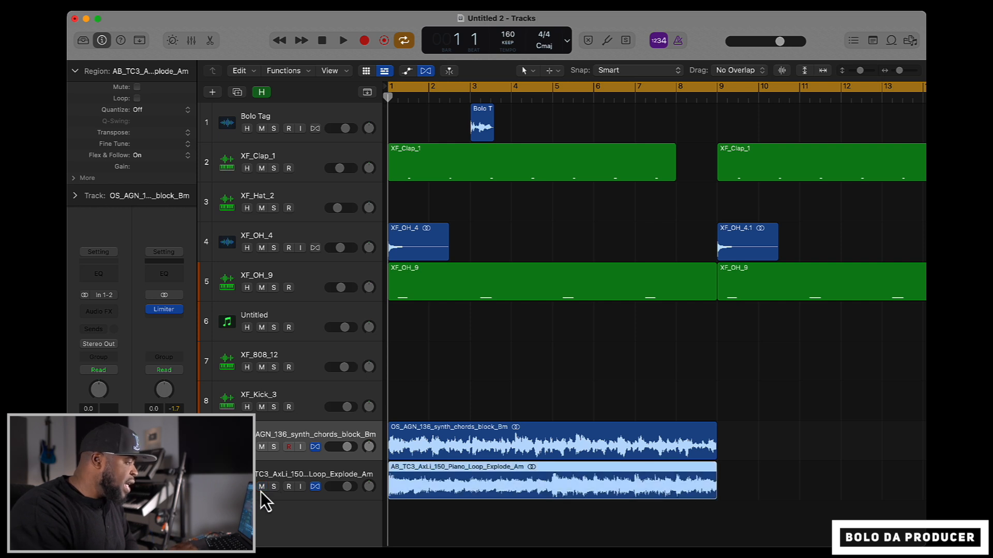
pyautogui.click(262, 447)
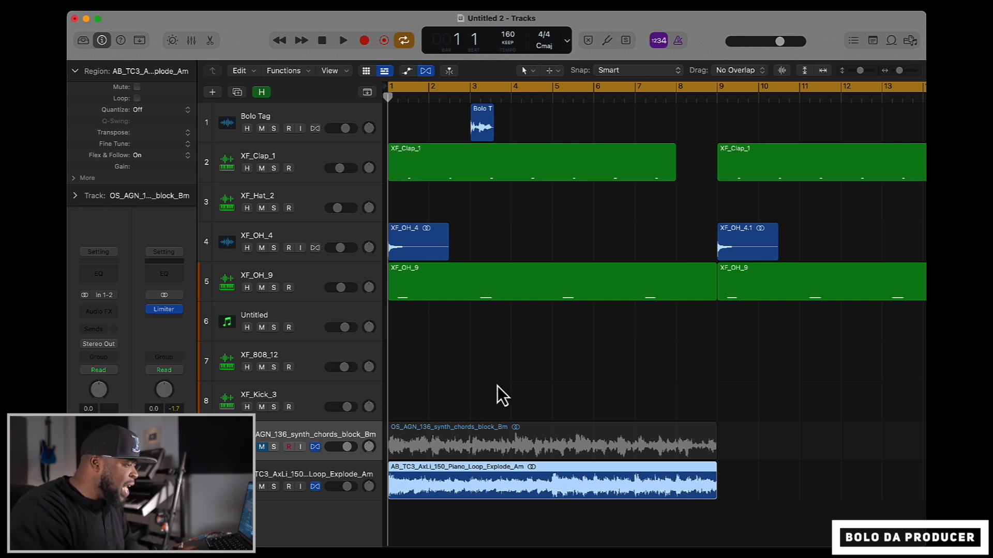
pyautogui.press('space')
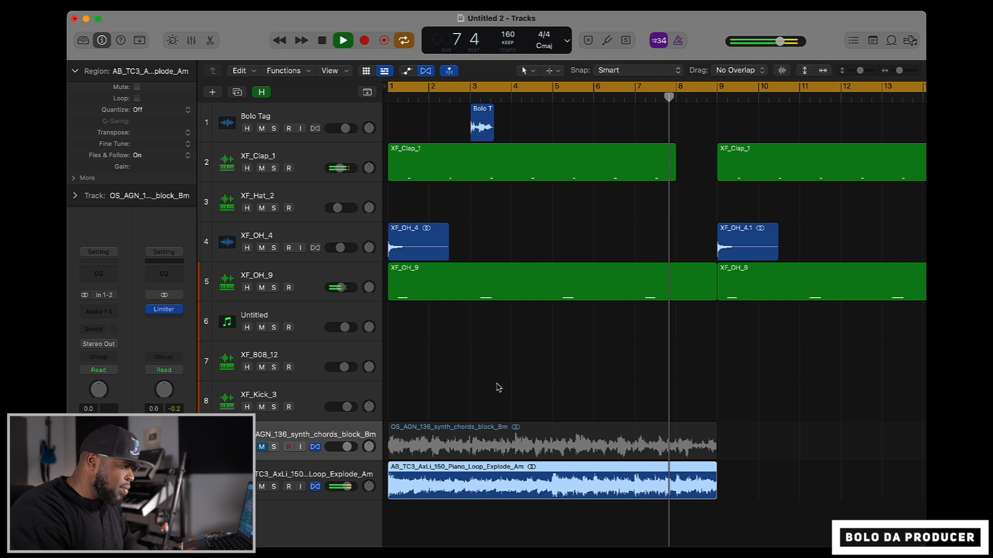
pyautogui.press('space')
# Swap the mutes to silence the piano loop and play the synth chords with the drums from the start.
pyautogui.scroll(3, 603, 387)
pyautogui.hscroll(2, 603, 387)
pyautogui.scroll(-8, 603, 387)
pyautogui.scroll(3, 603, 387)
pyautogui.scroll(4, 605, 389)
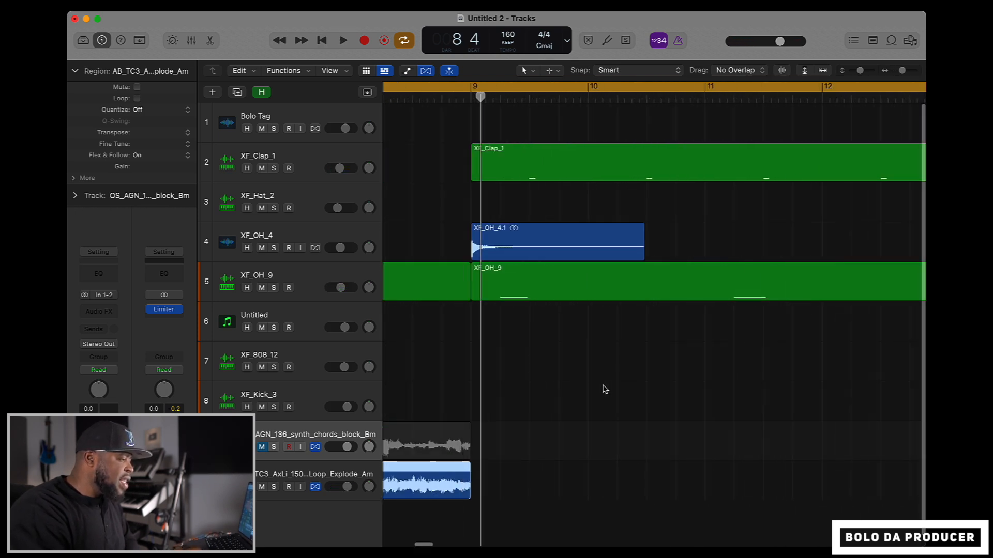
pyautogui.scroll(-8, 605, 389)
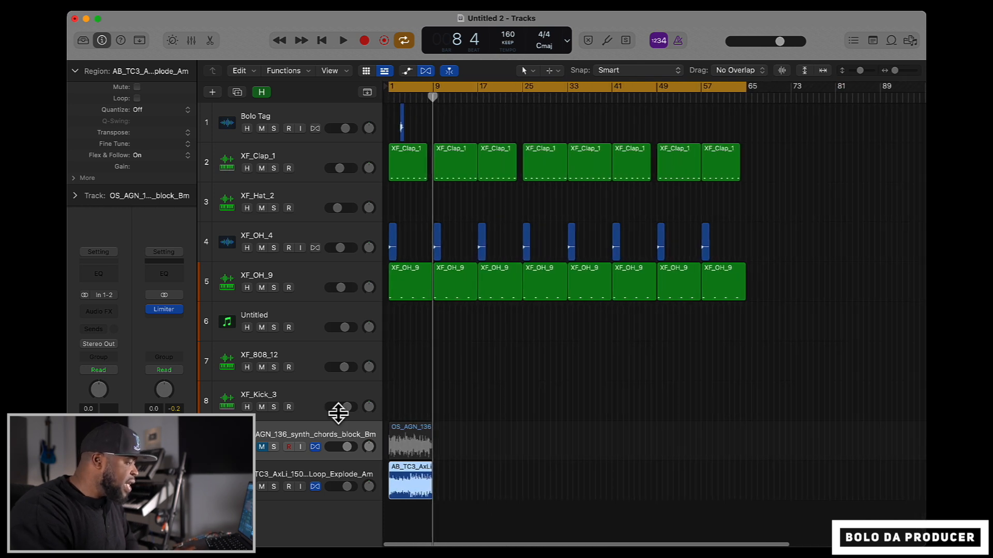
pyautogui.click(262, 486)
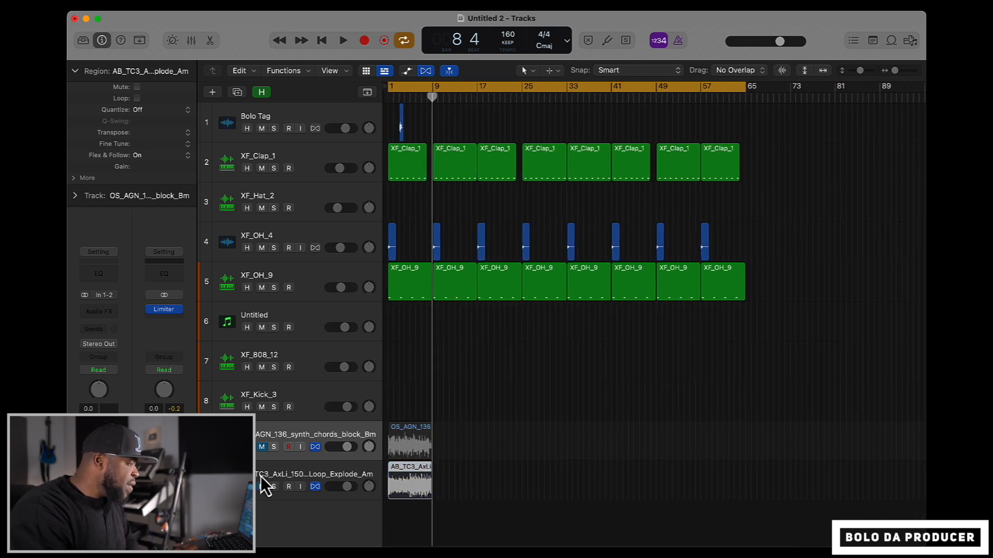
pyautogui.click(261, 447)
pyautogui.press('Return')
pyautogui.press('space')
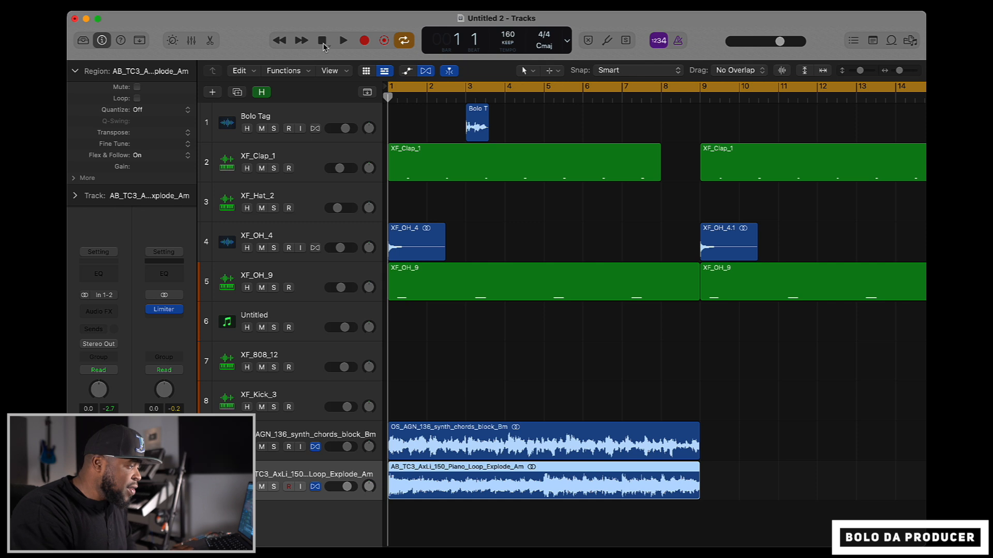
# Transpose the OS_AGN_136 synth chords region by -2 semitones and play it together with the piano loop and drums.
pyautogui.click(295, 440)
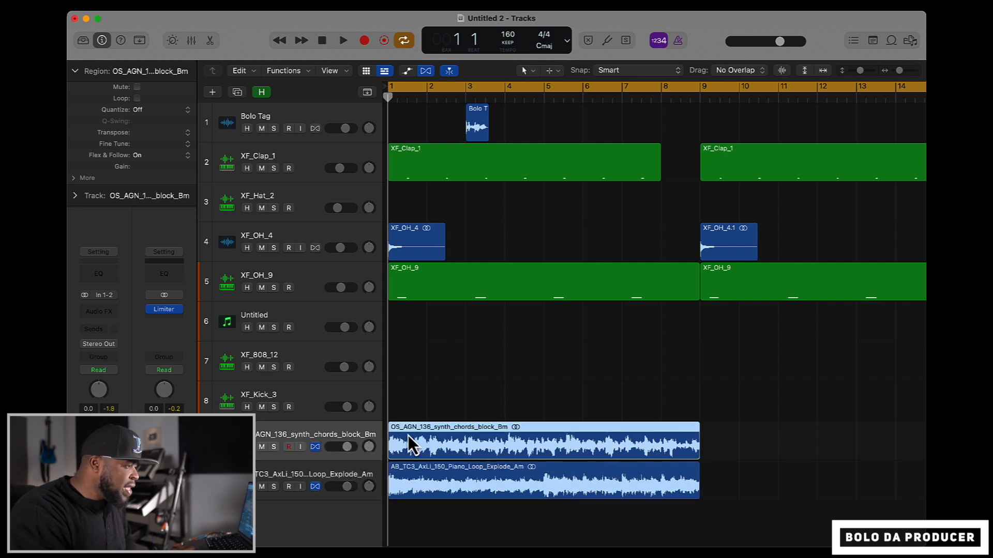
pyautogui.click(288, 485)
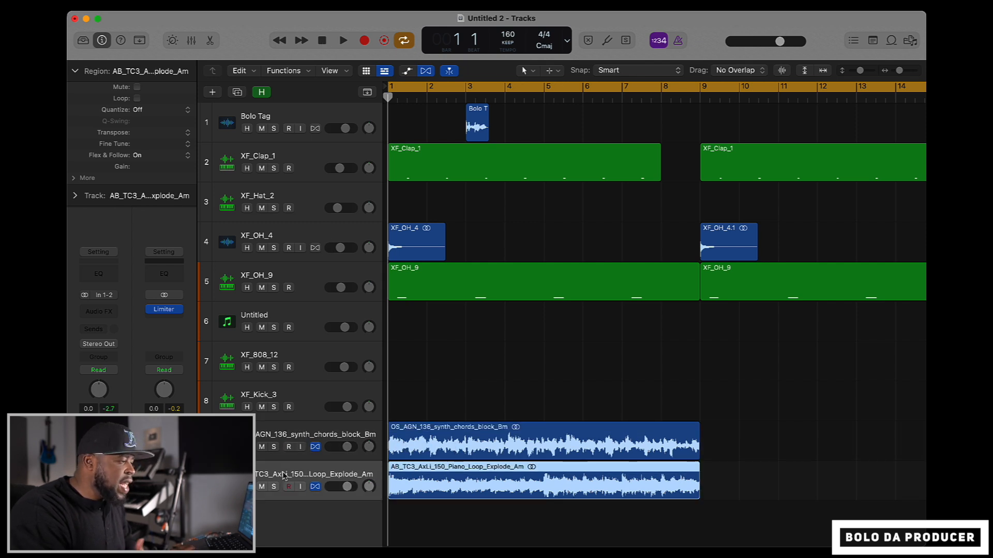
pyautogui.click(291, 434)
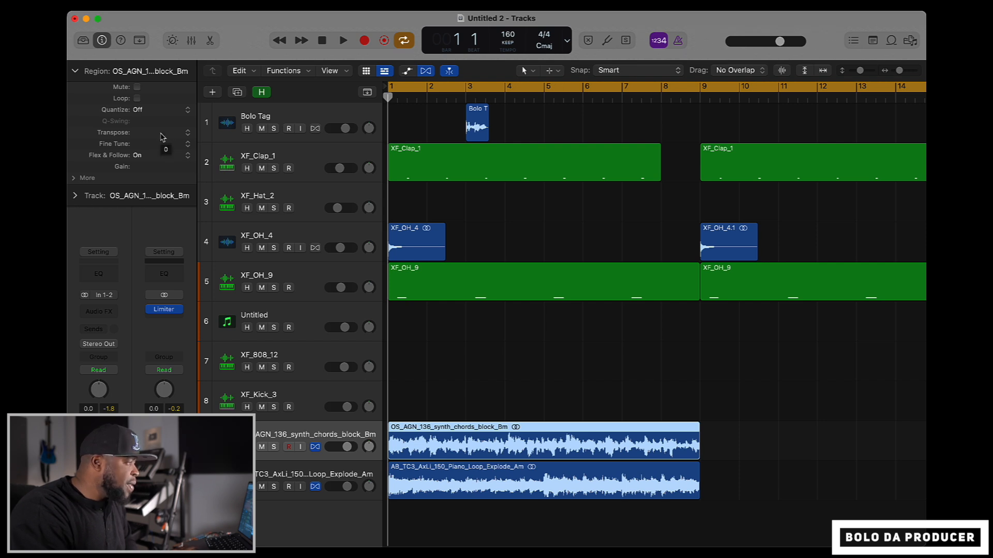
pyautogui.moveTo(163, 137); pyautogui.dragTo(164, 147)
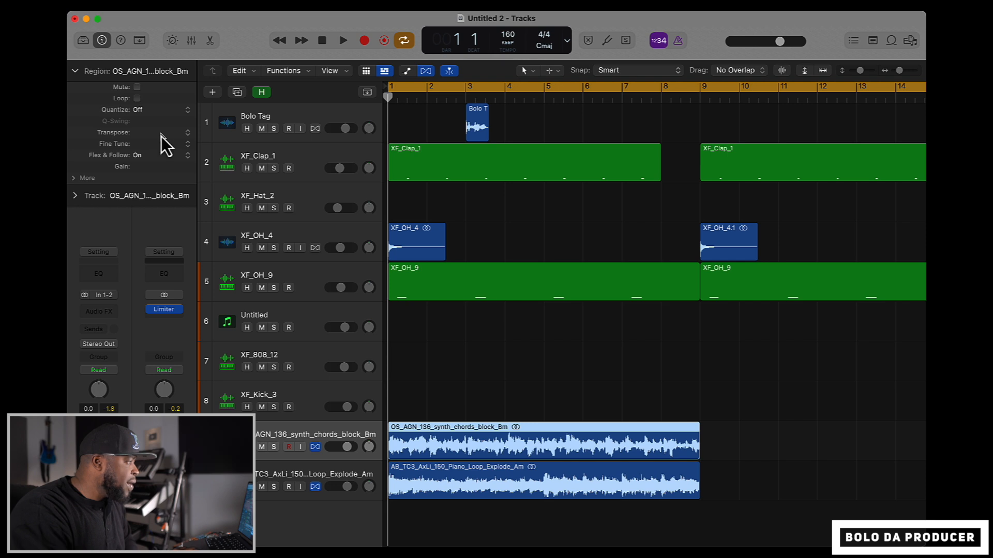
pyautogui.press('Return')
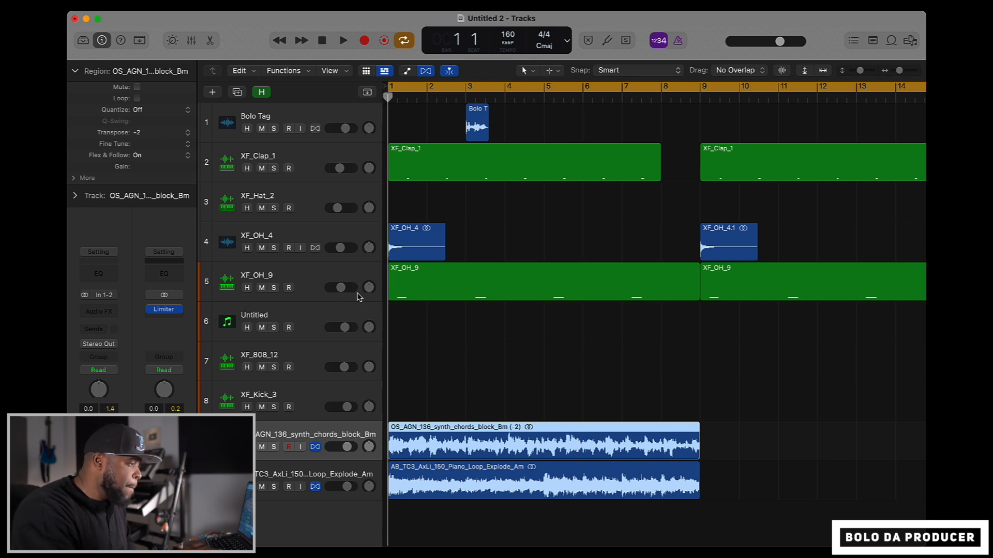
pyautogui.press('space')
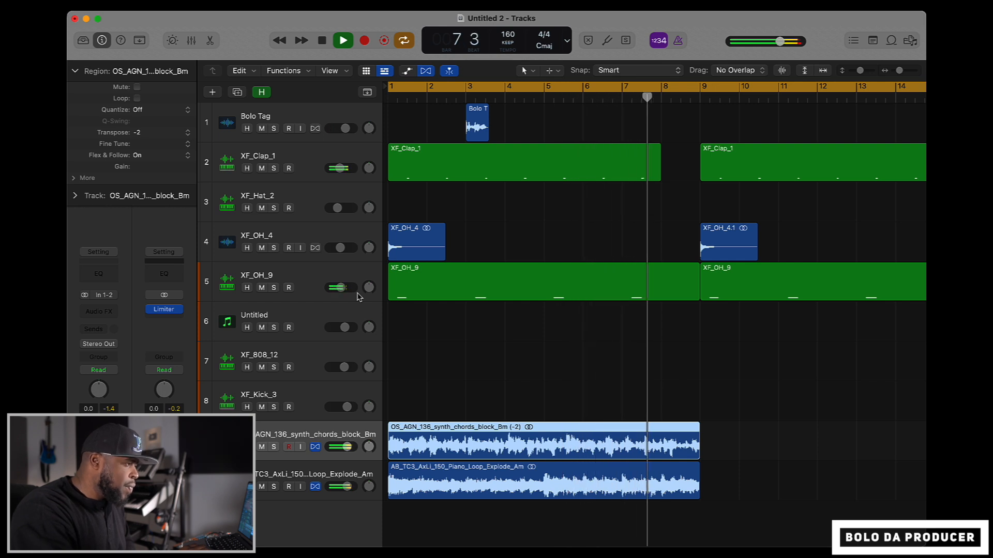
pyautogui.press('space')
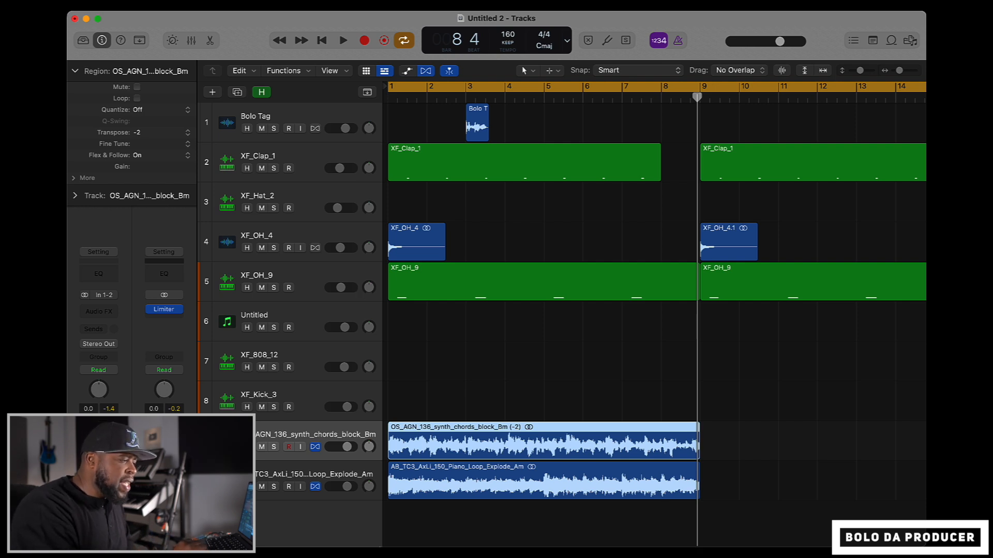
# Split the AB_TC3_AxLi_150 piano loop region into two halves at bar 5.
pyautogui.moveTo(542, 471); pyautogui.dragTo(700, 497)
pyautogui.moveTo(615, 486); pyautogui.dragTo(618, 488)
pyautogui.press('super+Left')
pyautogui.press('super+Left')
pyautogui.press('super+Left')
pyautogui.press('super+Left')
pyautogui.press('super+Left')
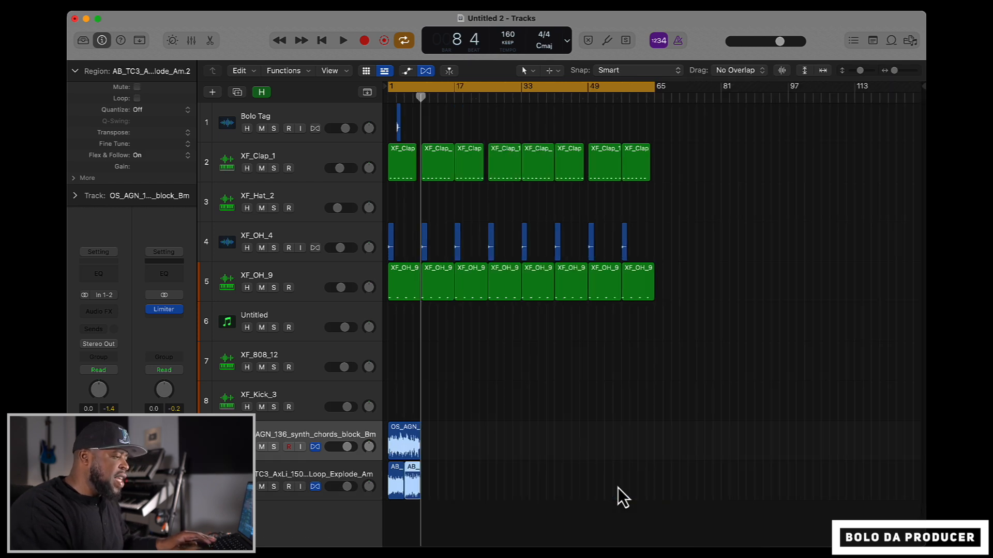
pyautogui.scroll(10, 618, 488)
pyautogui.hscroll(-5, 618, 489)
pyautogui.scroll(-10, 618, 489)
pyautogui.press('super+Right')
pyautogui.press('super+Right')
pyautogui.press('super+Right')
pyautogui.press('super+Right')
pyautogui.press('super+Right')
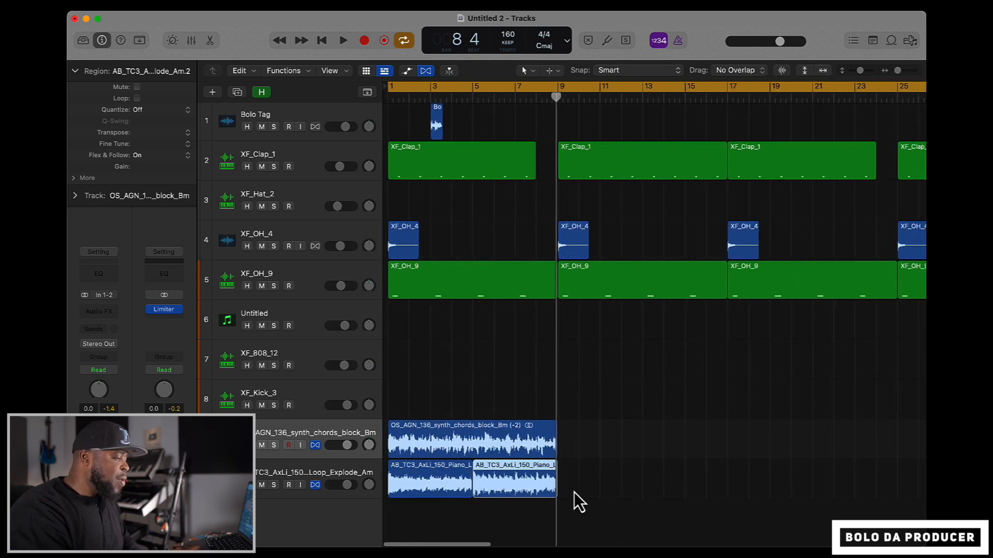
# Move the piano loop's first half to bar 9 and second half to bar 21, and repeat the first half twice to fill the gap.
pyautogui.click(610, 492)
pyautogui.moveTo(589, 493)
pyautogui.mouseDown()
pyautogui.moveTo(414, 477)
pyautogui.moveTo(597, 483)
pyautogui.mouseUp()
pyautogui.click(626, 443)
pyautogui.moveTo(688, 482); pyautogui.dragTo(854, 489)
pyautogui.click(611, 481)
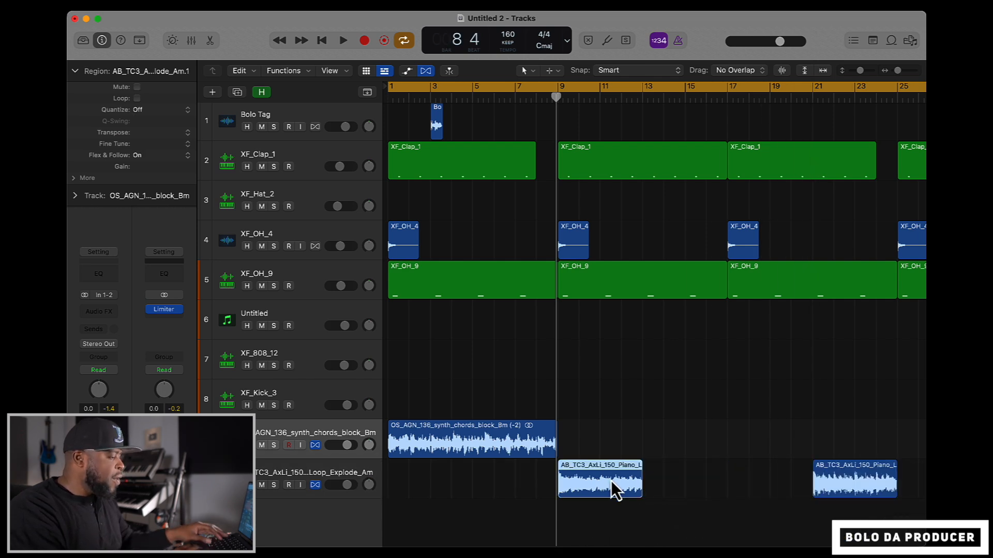
pyautogui.press('super+r')
pyautogui.press('super+r')
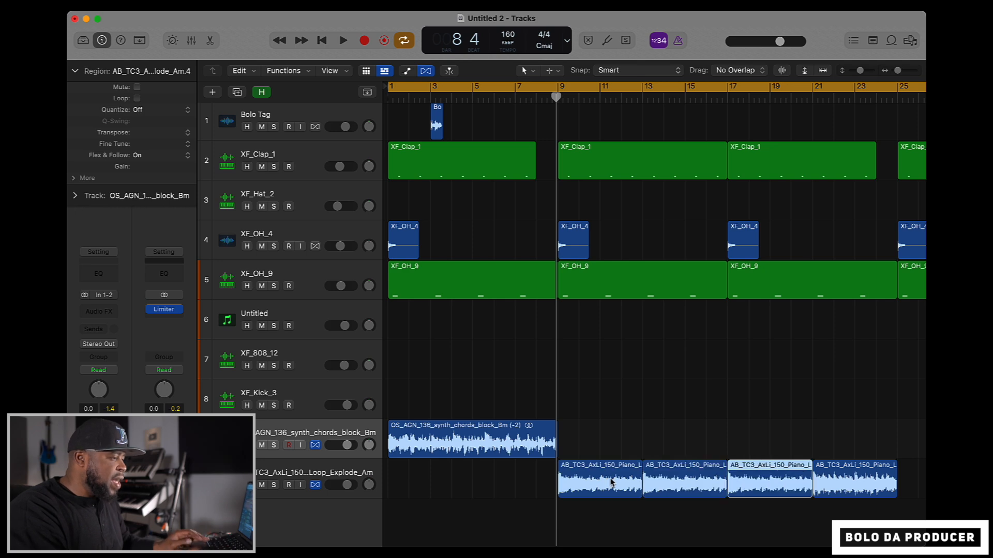
# Copy the synth chords region to bar 25 and repeat it twice so the chords run to bar 49.
pyautogui.press('super+Left')
pyautogui.click(406, 440)
pyautogui.moveTo(401, 441); pyautogui.dragTo(500, 434)
pyautogui.press('super+r')
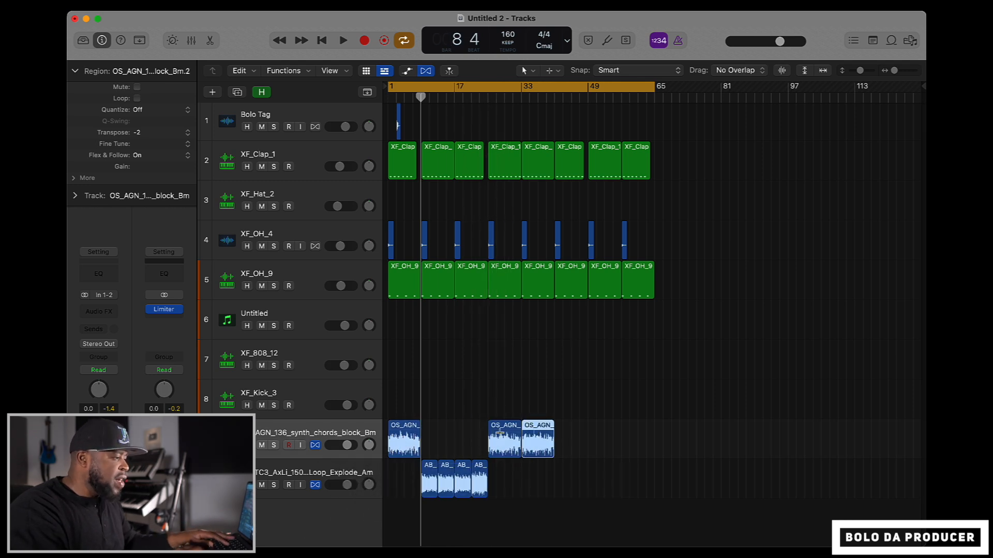
pyautogui.press('super+r')
# Copy the four piano loop regions to bar 49 and play the arrangement from the start.
pyautogui.moveTo(521, 483); pyautogui.dragTo(597, 477)
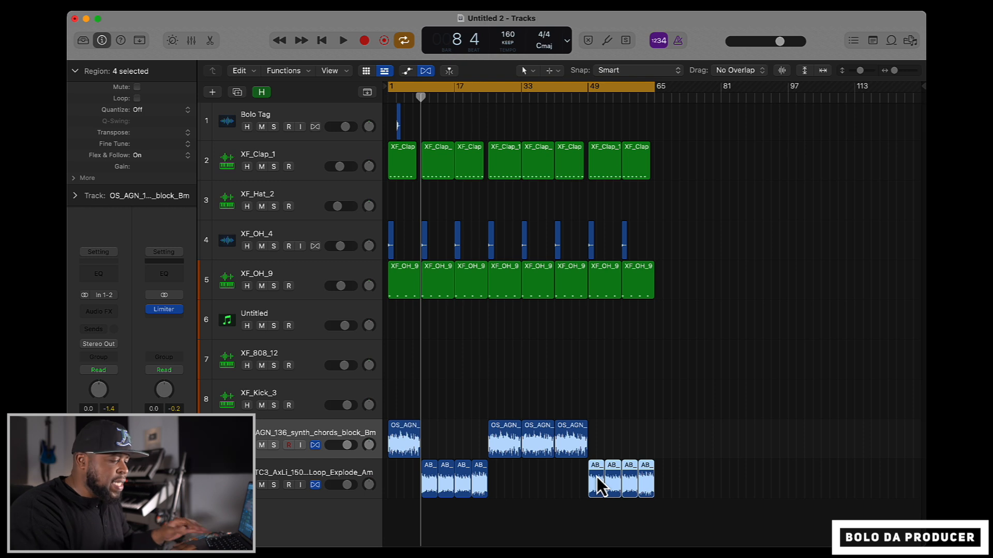
pyautogui.press('Return')
pyautogui.press('space')
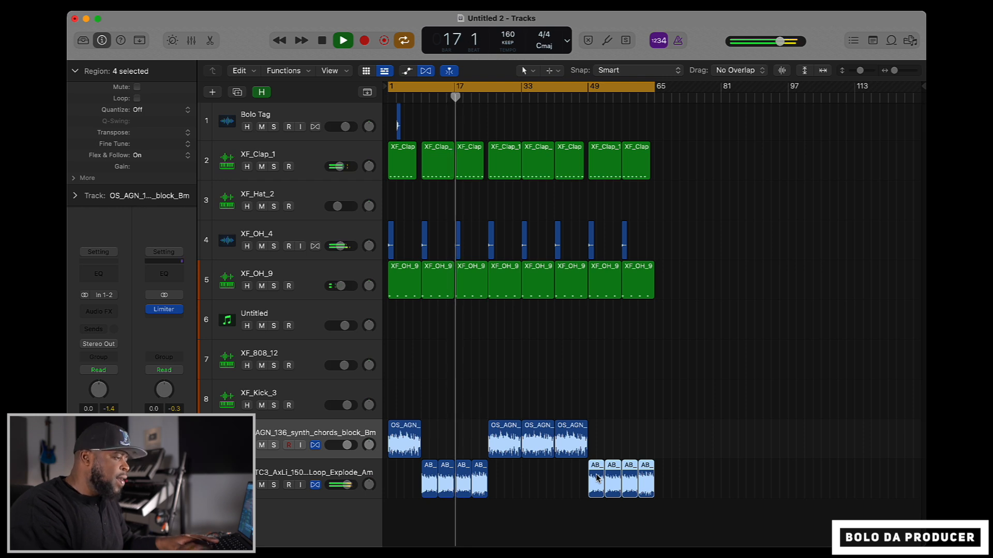
pyautogui.press('space')
# Replace the piano loop regions at bars 17 and 57 with copies of the regions directly after them.
pyautogui.click(467, 489)
pyautogui.press('Delete')
pyautogui.click(478, 490)
pyautogui.moveTo(478, 490); pyautogui.dragTo(463, 489)
pyautogui.click(632, 492)
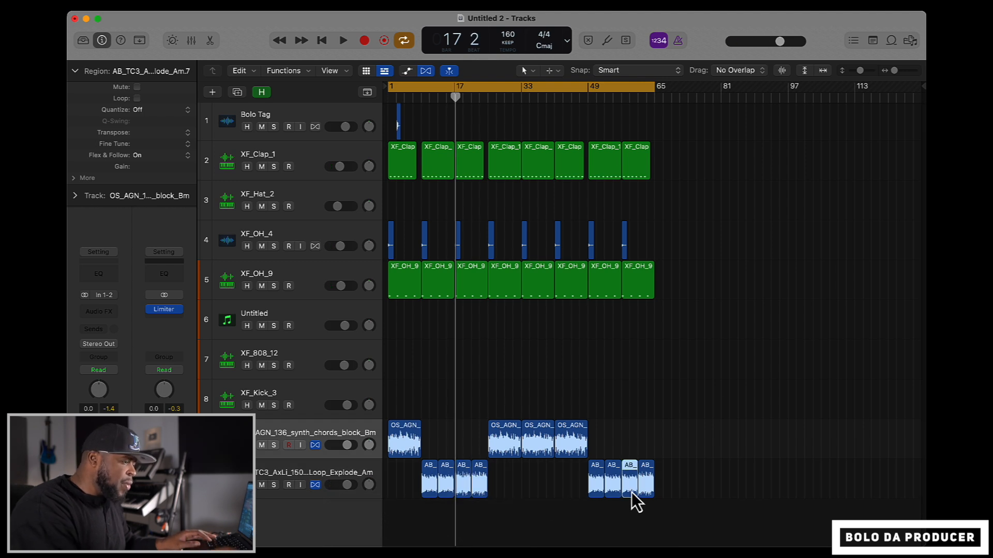
pyautogui.press('Delete')
pyautogui.moveTo(644, 485); pyautogui.dragTo(629, 485)
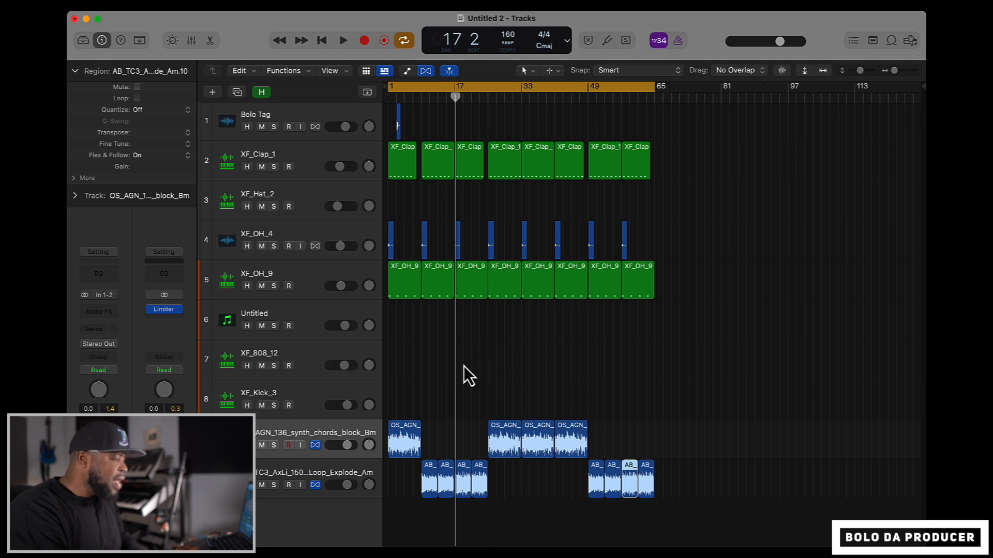
pyautogui.click(485, 362)
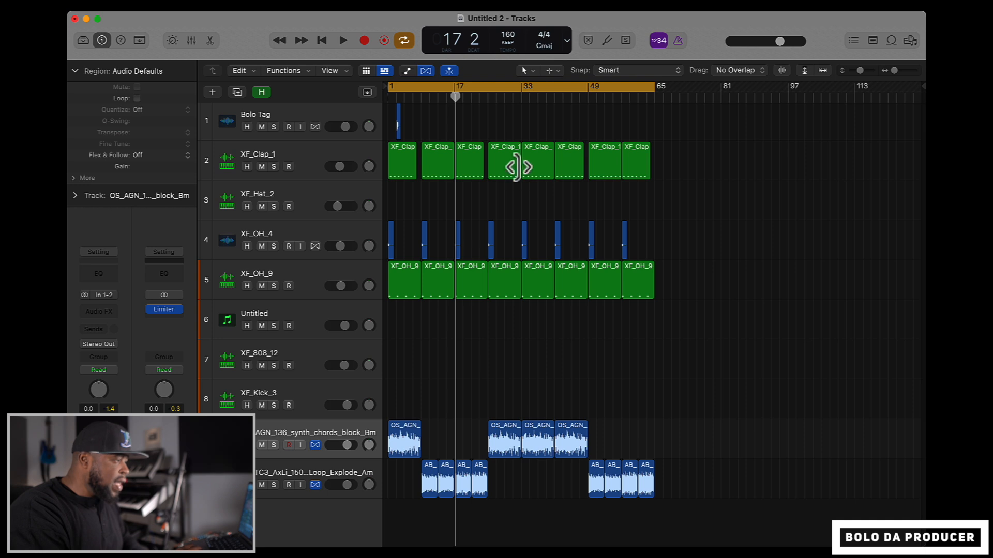
pyautogui.moveTo(412, 483); pyautogui.dragTo(450, 503)
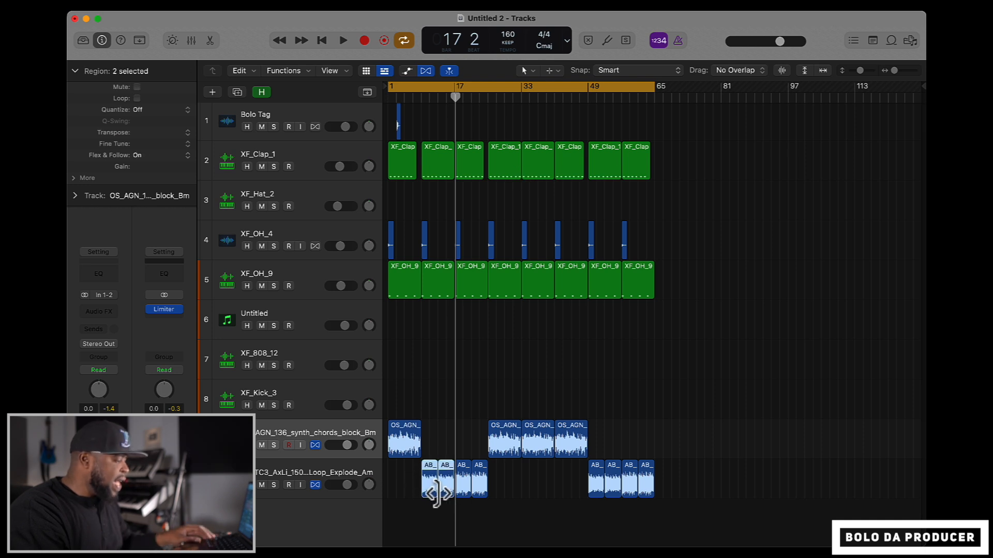
pyautogui.moveTo(430, 490); pyautogui.dragTo(532, 488)
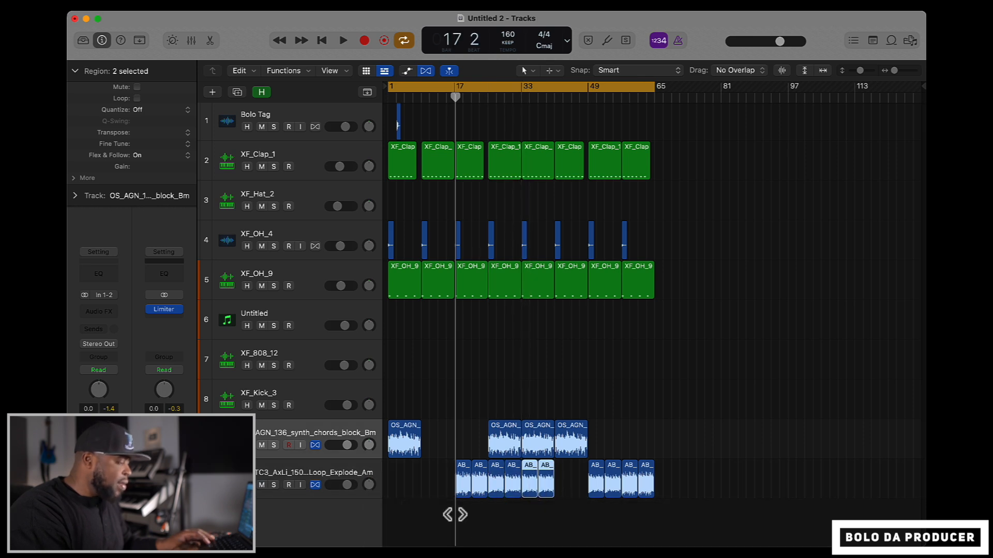
pyautogui.press('super+z')
pyautogui.press('super+z')
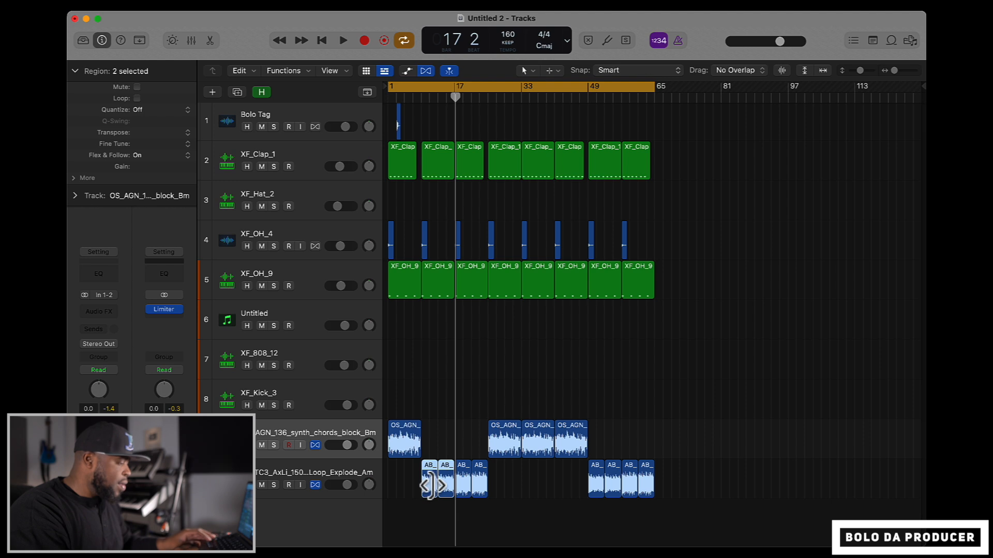
# Fill bars 25 to 49 of the piano loop track with copies of the existing piano regions.
pyautogui.moveTo(429, 482); pyautogui.dragTo(530, 480)
pyautogui.click(499, 481)
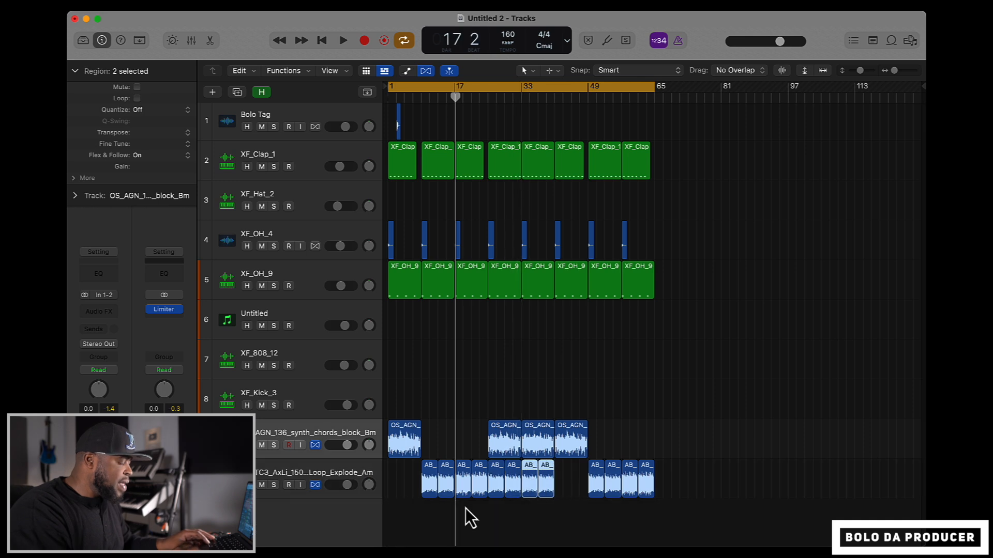
pyautogui.moveTo(466, 508); pyautogui.dragTo(563, 478)
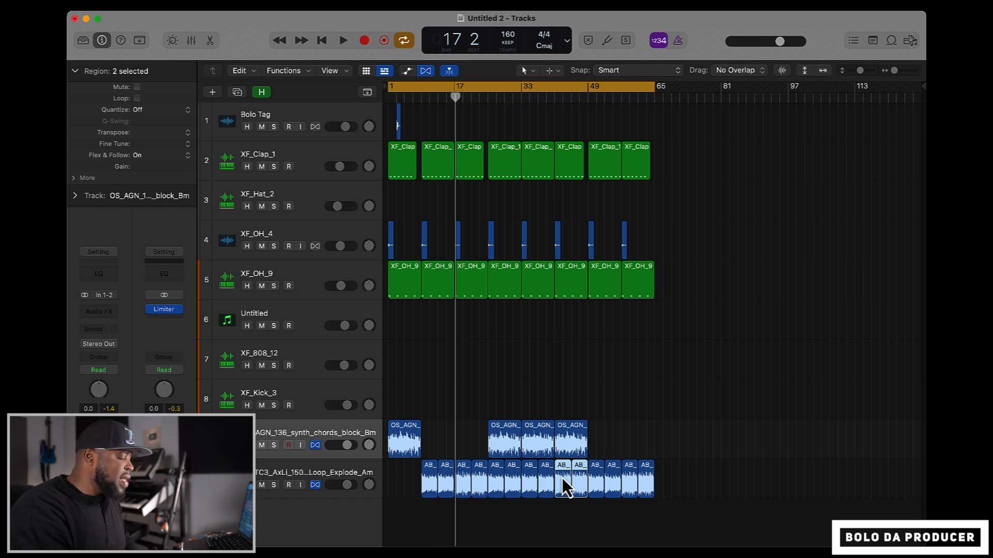
# Open the Mixer and lower the faders of all ten tracks together by about 5.7 dB.
pyautogui.press('space')
pyautogui.press('x')
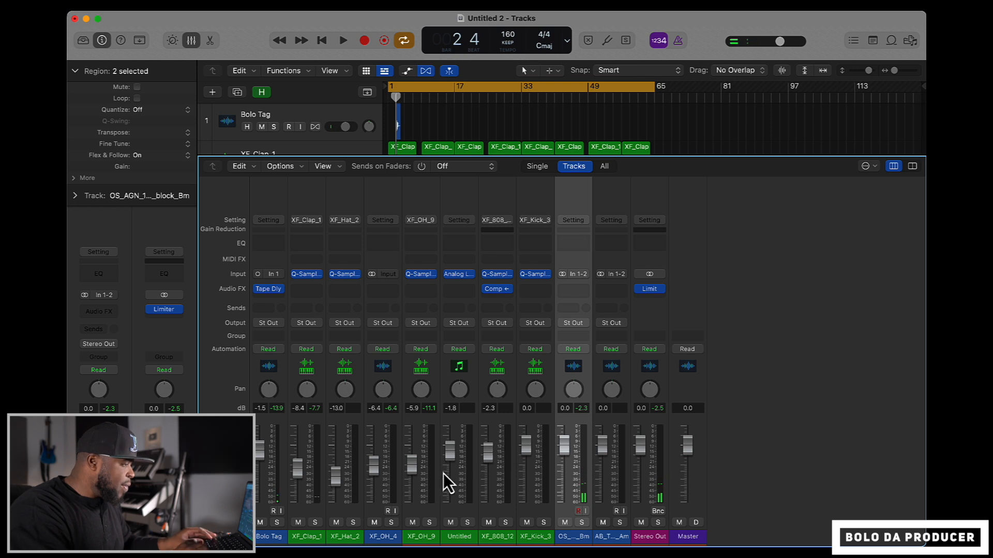
pyautogui.click(608, 537)
pyautogui.keyDown('shift'); pyautogui.click(268, 538); pyautogui.keyUp('shift')
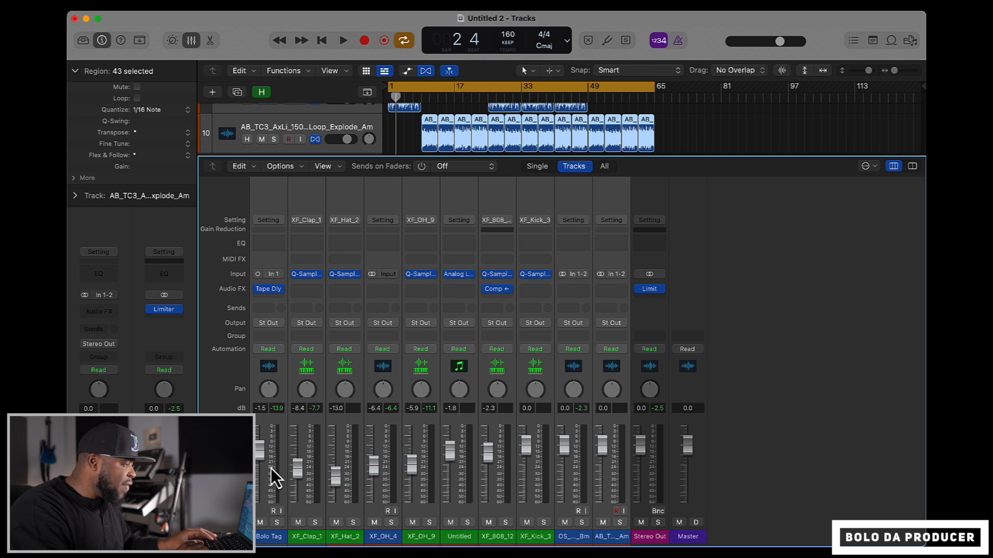
pyautogui.moveTo(259, 450); pyautogui.dragTo(262, 485)
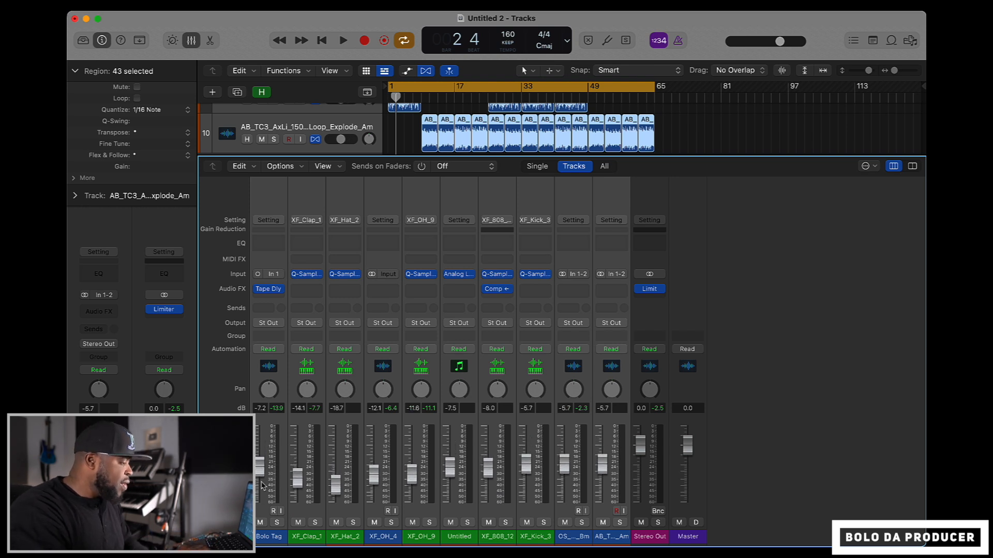
# Play the beat and lower the synth chords fader to -11.4 dB and the piano loop fader to a similar level.
pyautogui.press('space')
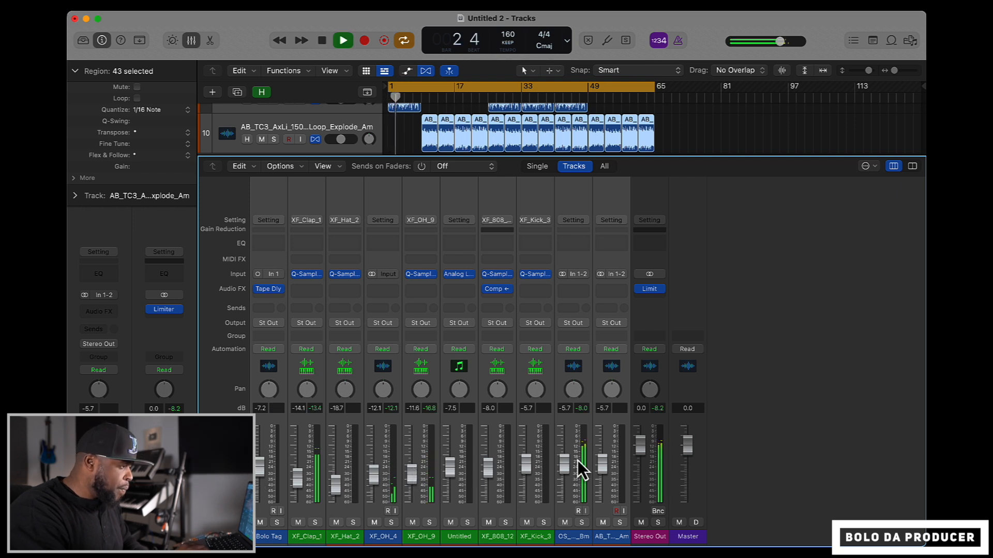
pyautogui.click(584, 405)
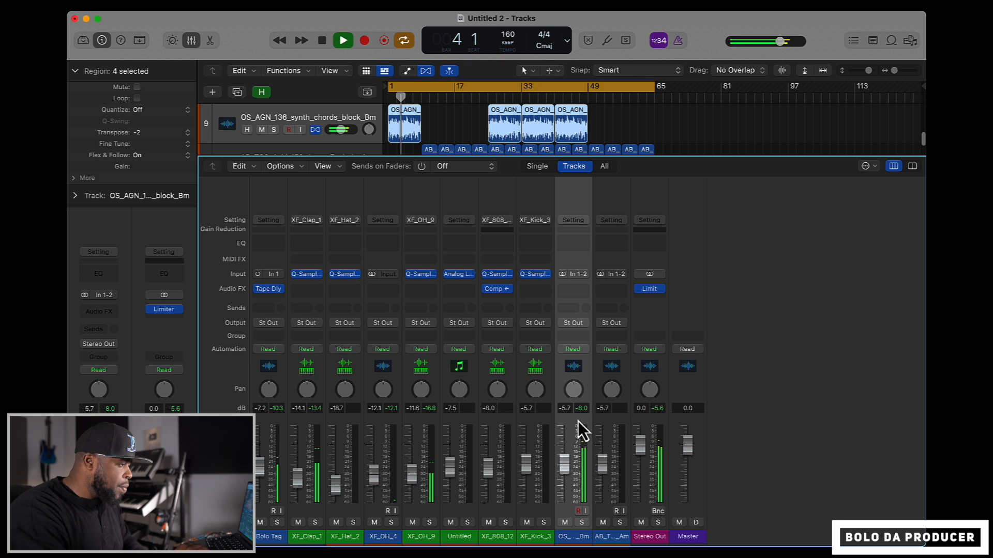
pyautogui.moveTo(567, 463); pyautogui.dragTo(602, 483)
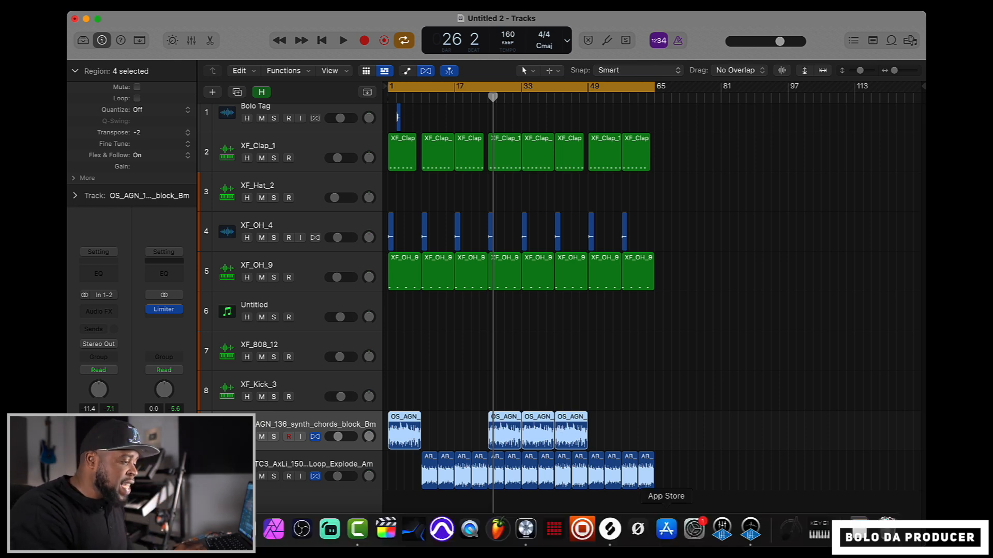
# Switch to Splice, clear all sample filters and search for filenames matching "hi hat".
pyautogui.click(610, 526)
pyautogui.scroll(10, 528, 213)
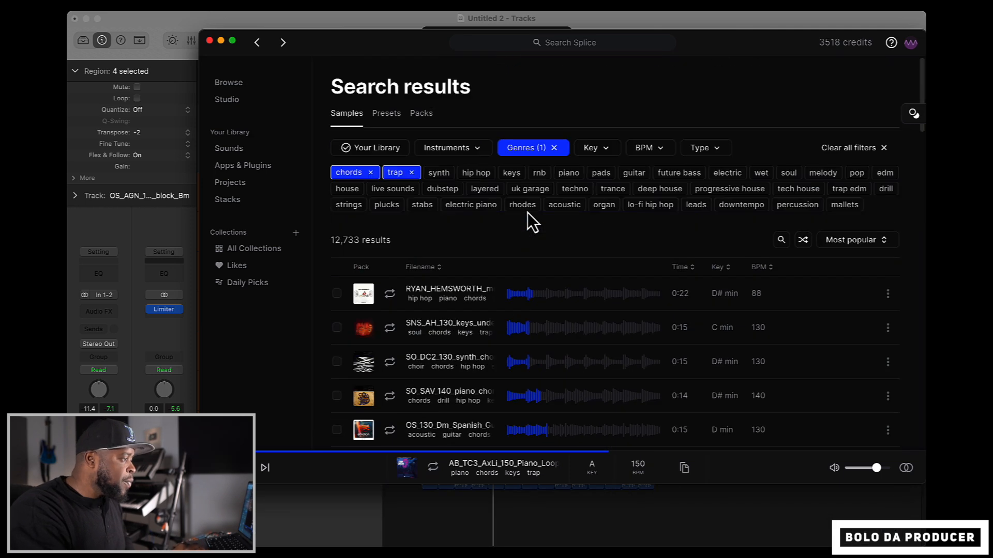
pyautogui.click(887, 149)
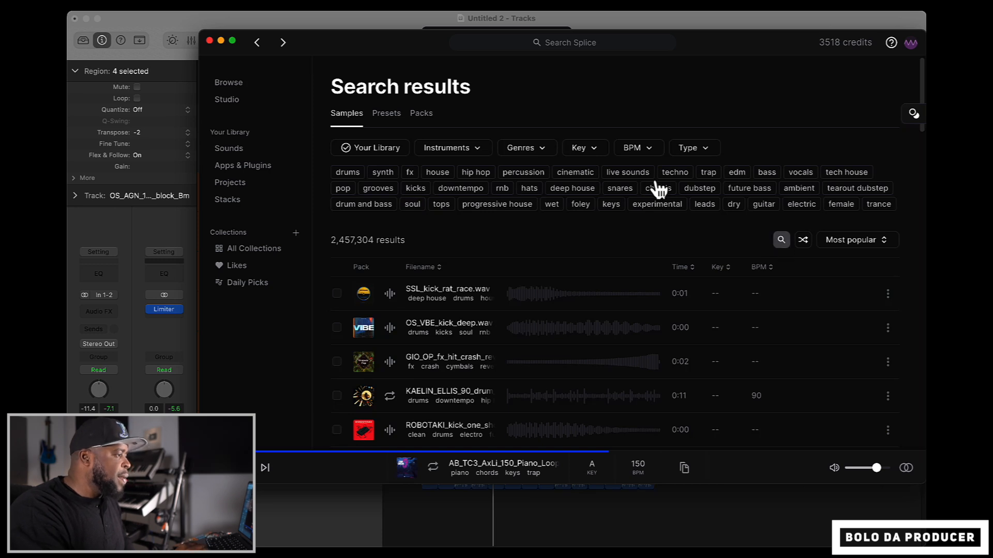
pyautogui.write('h')
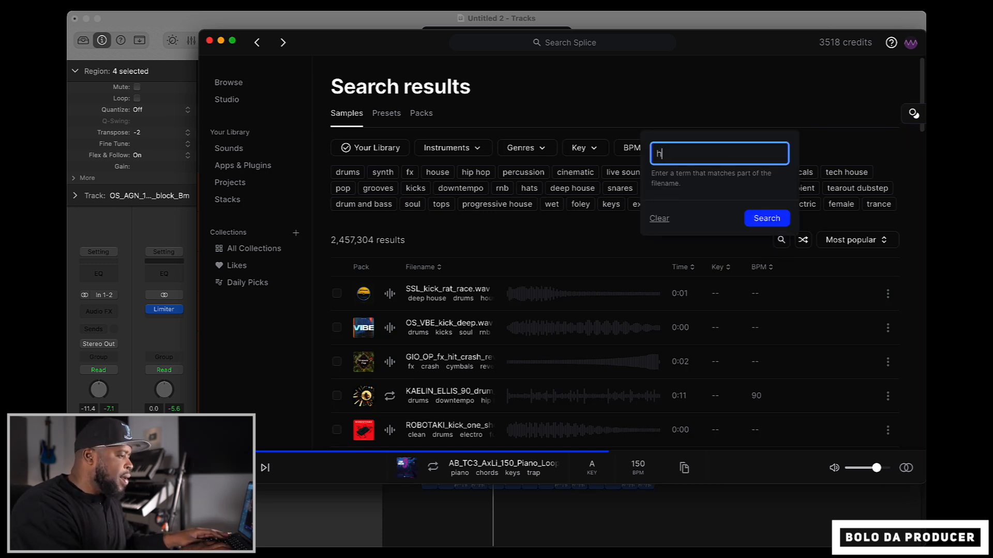
pyautogui.write('i hat')
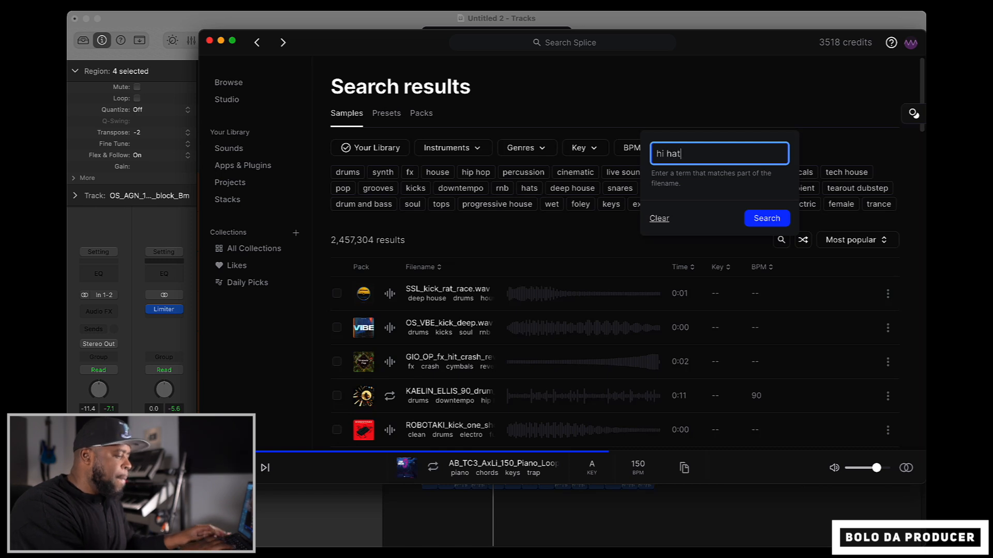
pyautogui.press('Return')
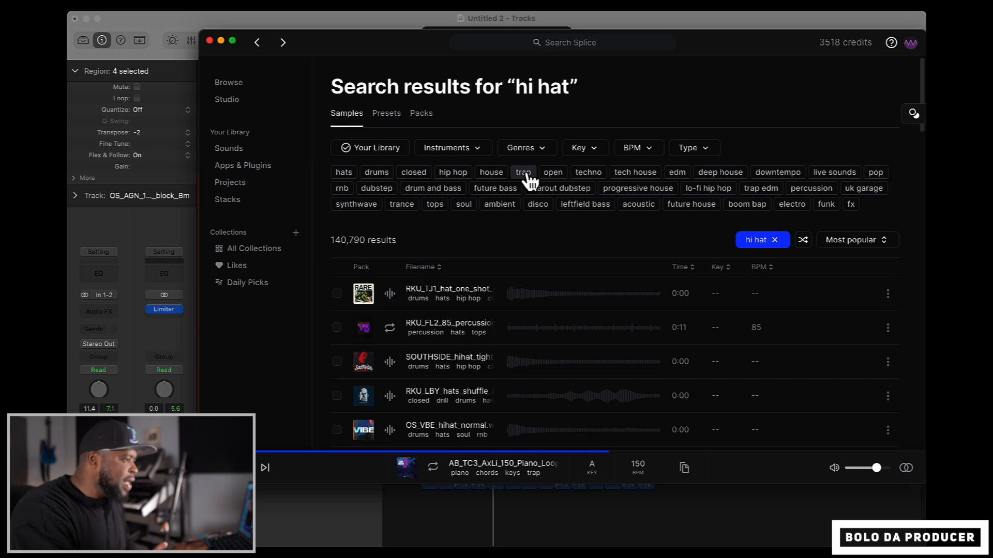
# Preview the JJ_HS_80_hihat_loop_steve loop from the hi-hat samples and add it to the library.
pyautogui.scroll(-10, 510, 308)
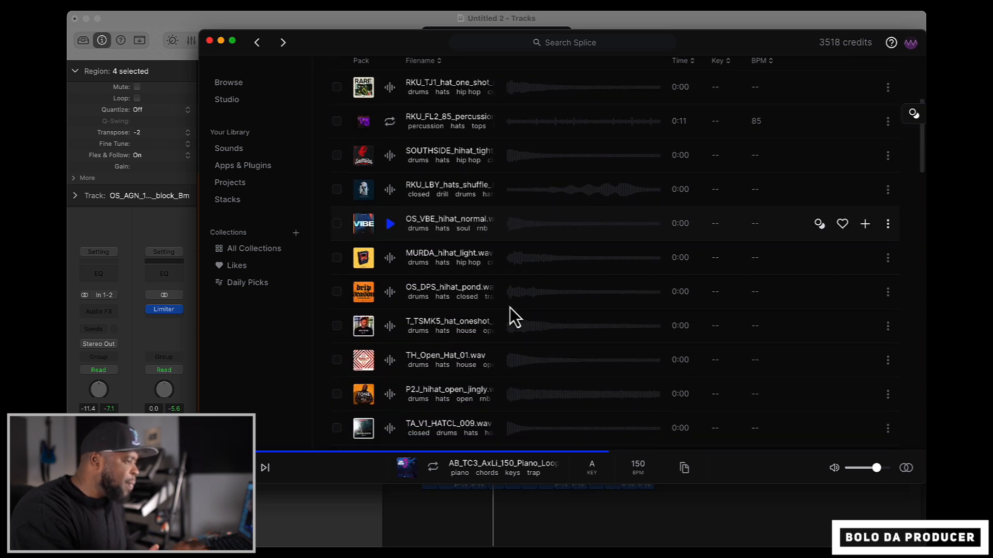
pyautogui.click(390, 349)
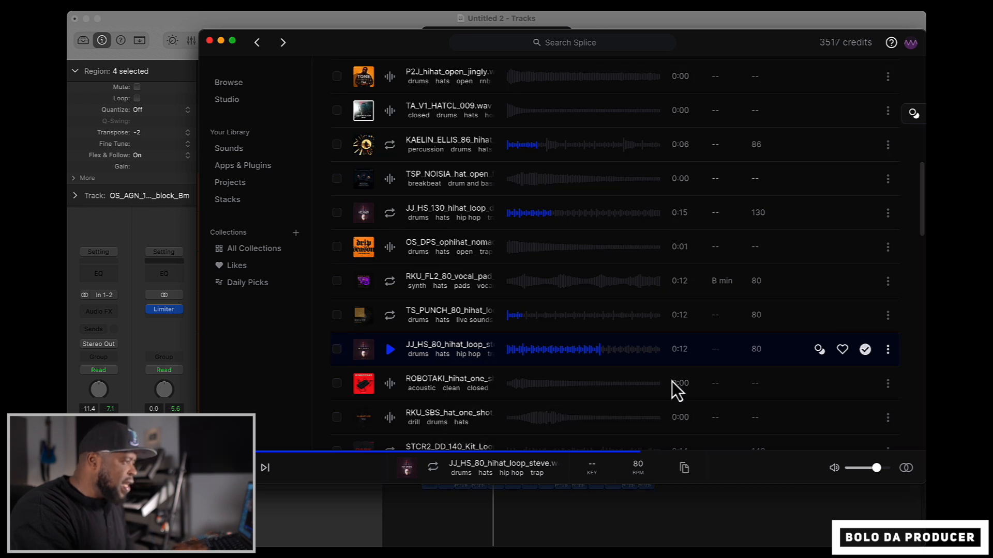
# Place the JJ_HS_80_hihat_loop_steve loop from Splice on a new track at bar 1 and turn on Flex for that track.
pyautogui.moveTo(728, 43); pyautogui.dragTo(869, 25)
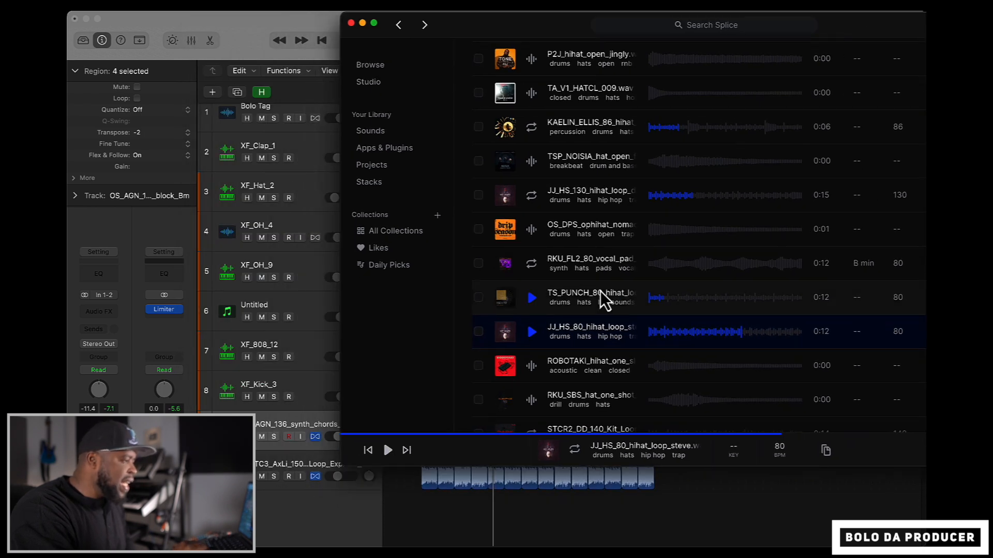
pyautogui.moveTo(560, 332); pyautogui.dragTo(388, 513)
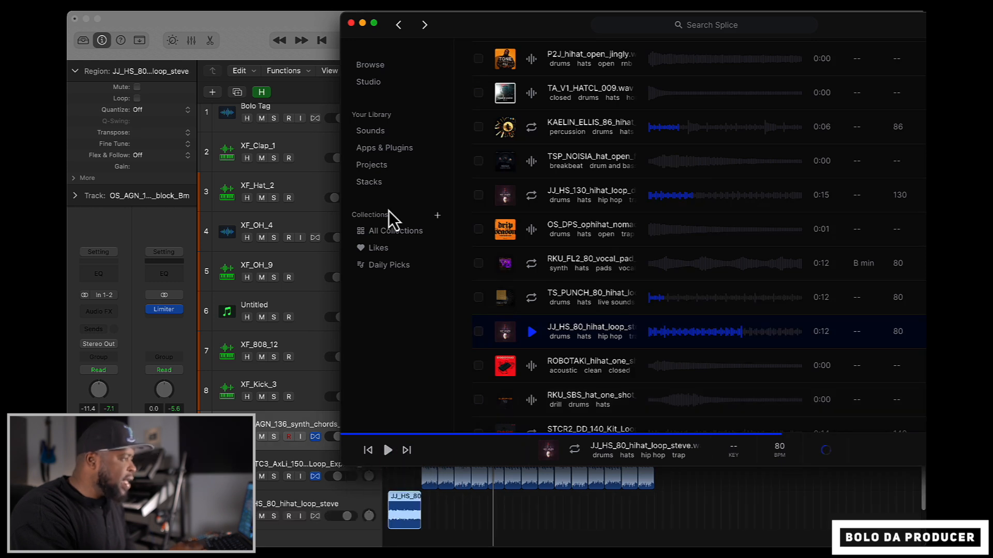
pyautogui.click(412, 523)
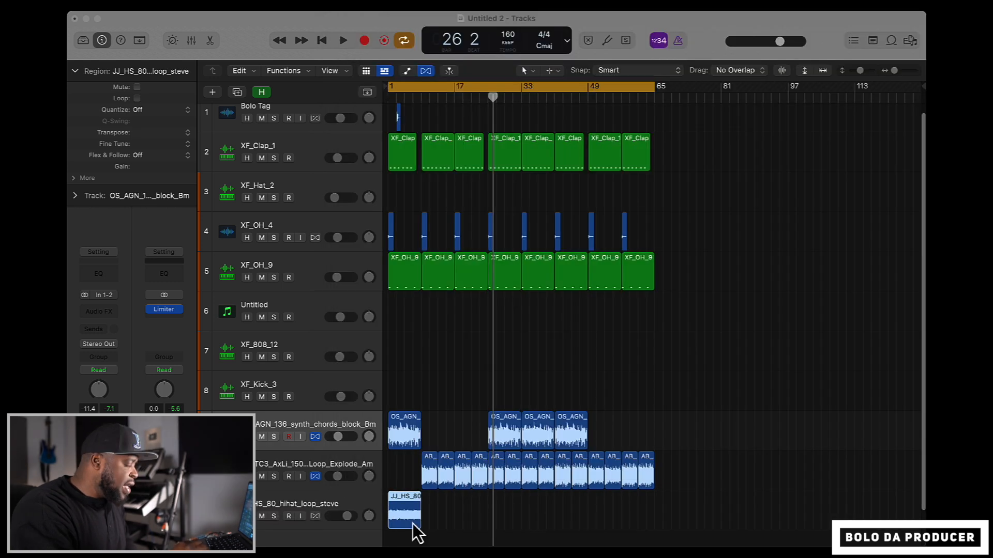
pyautogui.click(350, 503)
pyautogui.click(315, 517)
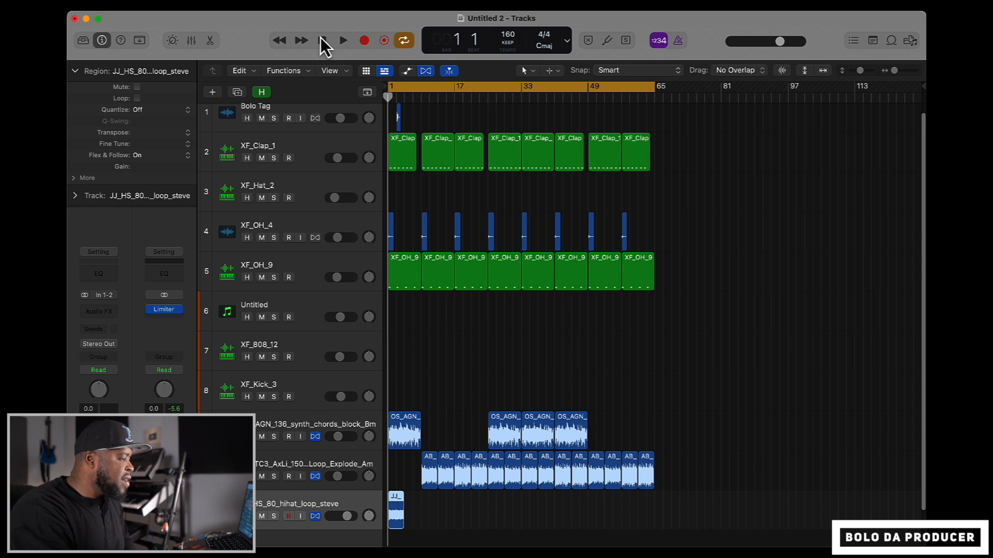
# Play the hi-hat loop against the beat and extend its region to 8 bars, ending at bar 9.
pyautogui.press('space')
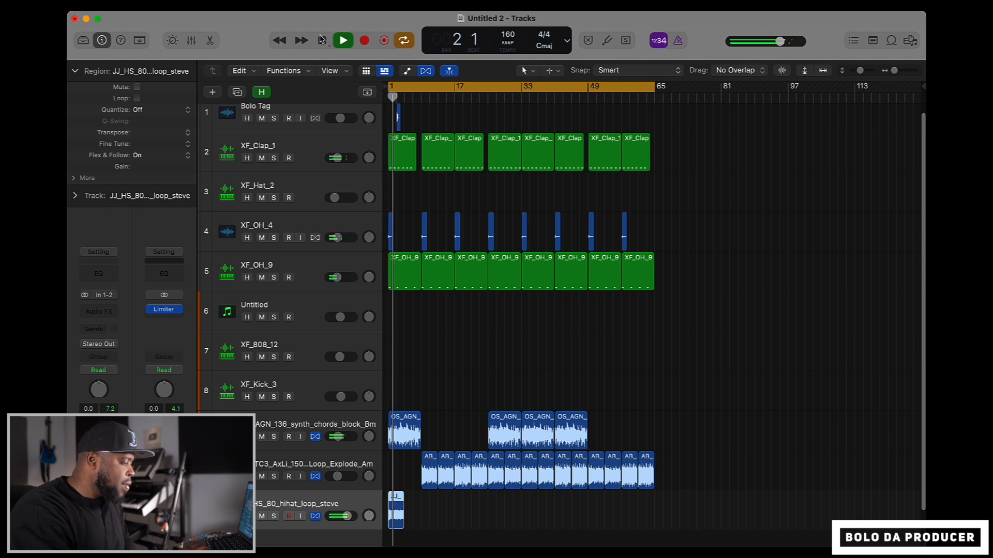
pyautogui.press('super+Right')
pyautogui.press('super+Right')
pyautogui.press('super+Right')
pyautogui.press('super+Right')
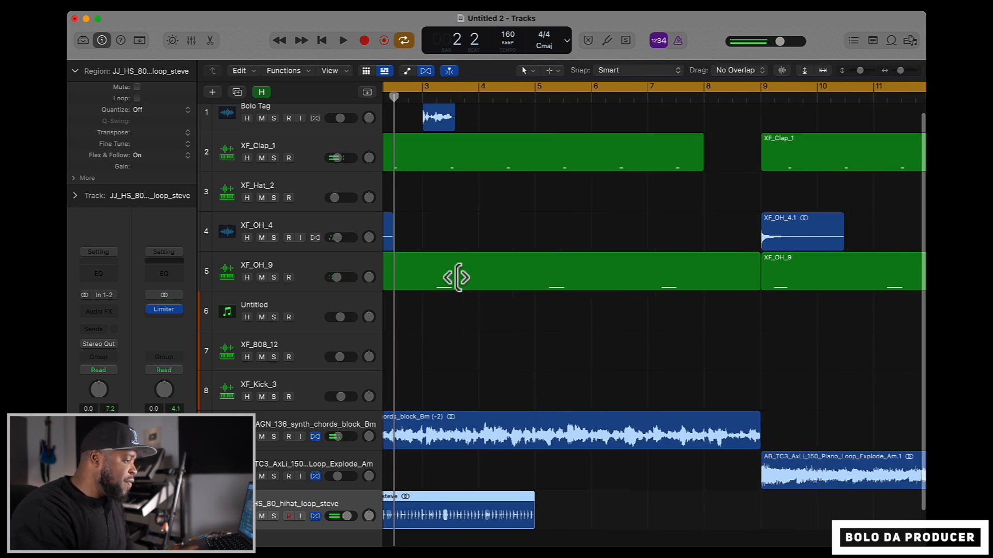
pyautogui.moveTo(533, 509); pyautogui.dragTo(758, 538)
pyautogui.press('Return')
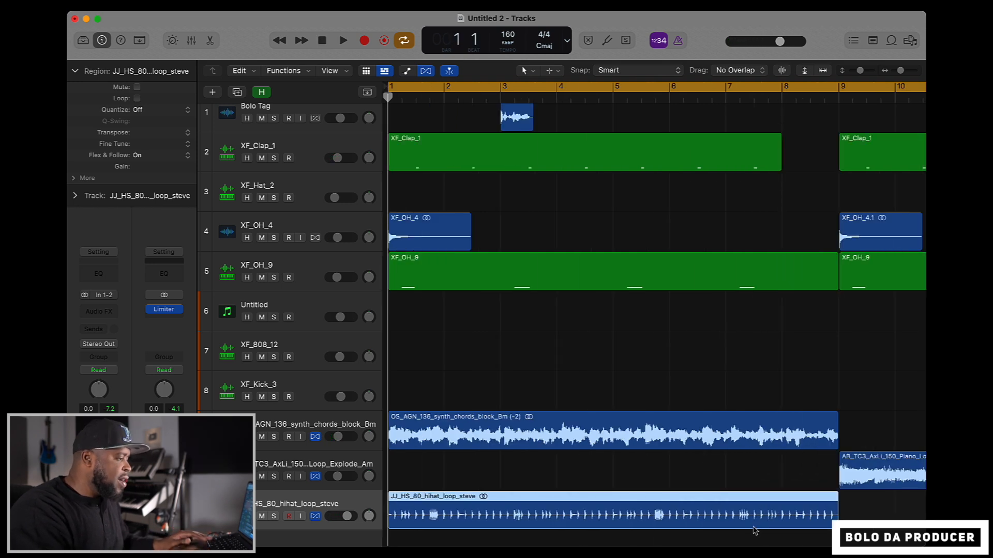
pyautogui.press('super+Left')
pyautogui.press('super+Left')
pyautogui.press('super+Left')
pyautogui.press('super+Left')
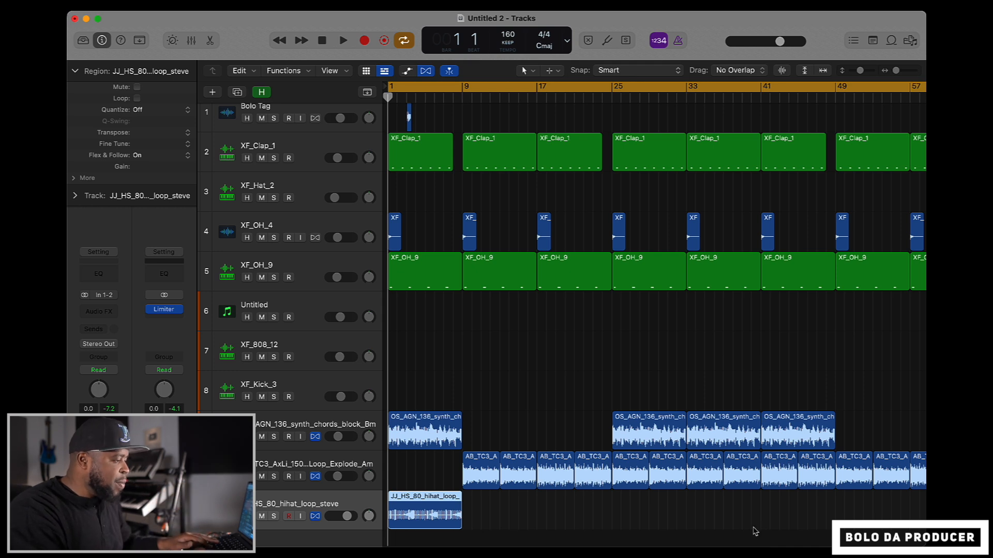
# Play the extended hi-hat loop and repeat its region seven times to fill the arrangement up to bar 65.
pyautogui.press('space')
pyautogui.press('super+Left')
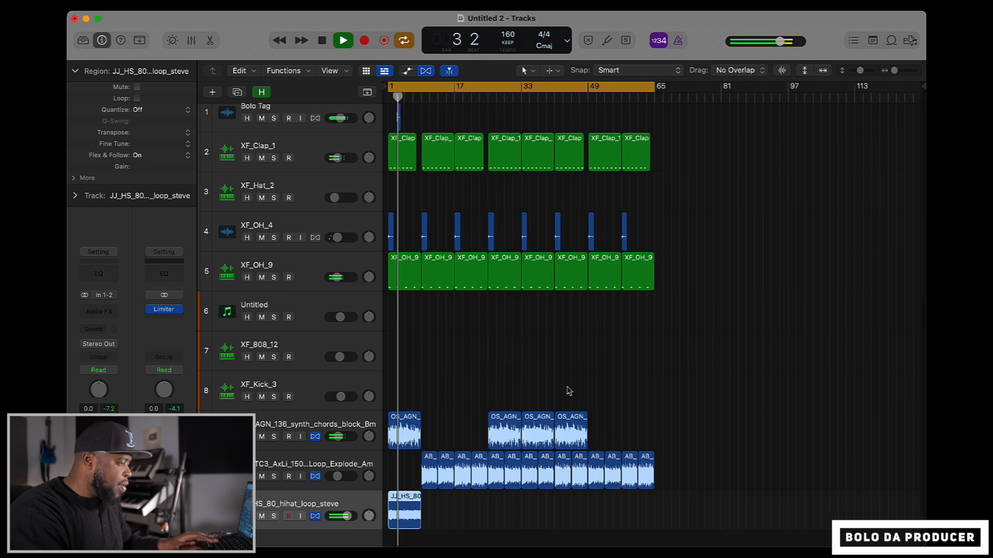
pyautogui.press('space')
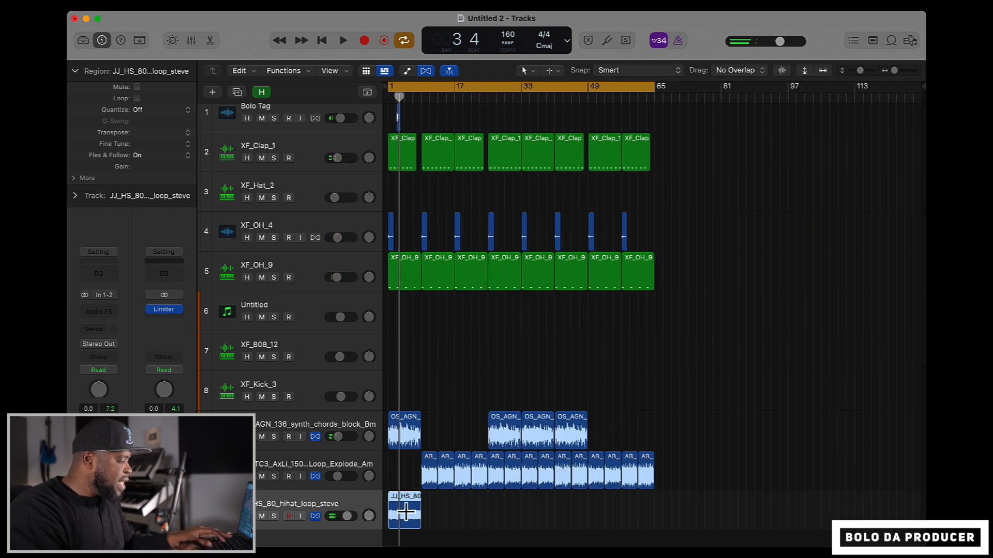
pyautogui.press('super+r')
pyautogui.press('super+r')
pyautogui.press('super+r')
pyautogui.press('super+r')
pyautogui.press('super+r')
pyautogui.press('super+r')
pyautogui.press('super+r')
# Shorten the first, third, sixth and eighth hi-hat regions by one bar to match the gaps in the clap track.
pyautogui.press('Return')
pyautogui.press('space')
pyautogui.press('super+Right')
pyautogui.press('super+Right')
pyautogui.press('super+Right')
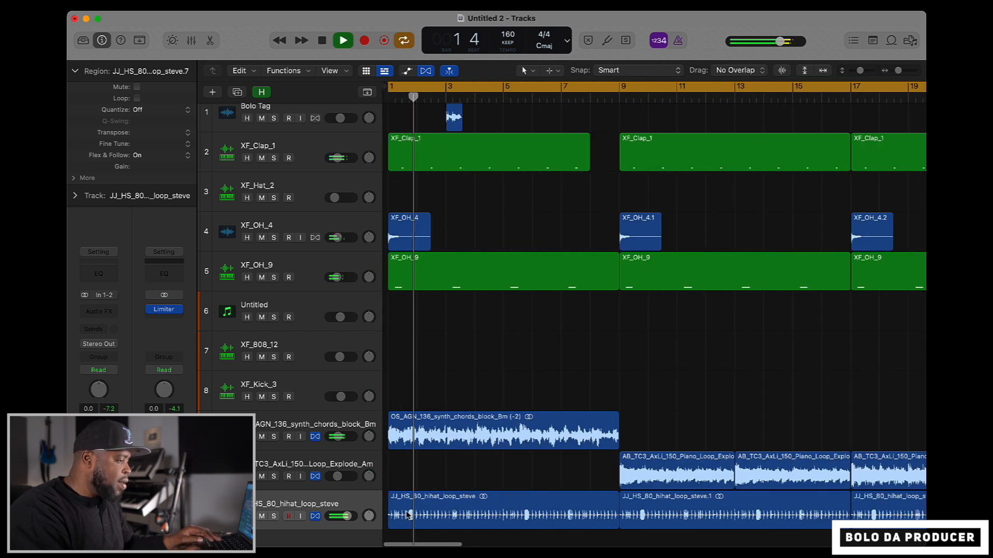
pyautogui.press('space')
pyautogui.moveTo(612, 514); pyautogui.dragTo(588, 513)
pyautogui.press('super+Left')
pyautogui.press('super+Left')
pyautogui.press('super+Left')
pyautogui.press('super+Right')
pyautogui.press('super+Right')
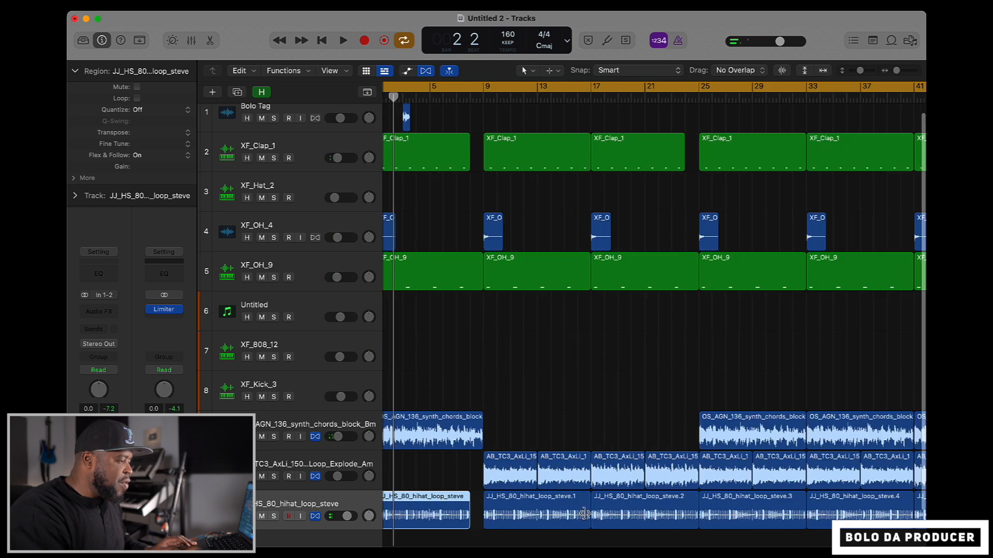
pyautogui.moveTo(693, 514); pyautogui.dragTo(682, 517)
pyautogui.press('super+Left')
pyautogui.press('super+Left')
pyautogui.moveTo(583, 516); pyautogui.dragTo(579, 519)
pyautogui.moveTo(650, 513); pyautogui.dragTo(640, 514)
pyautogui.press('space')
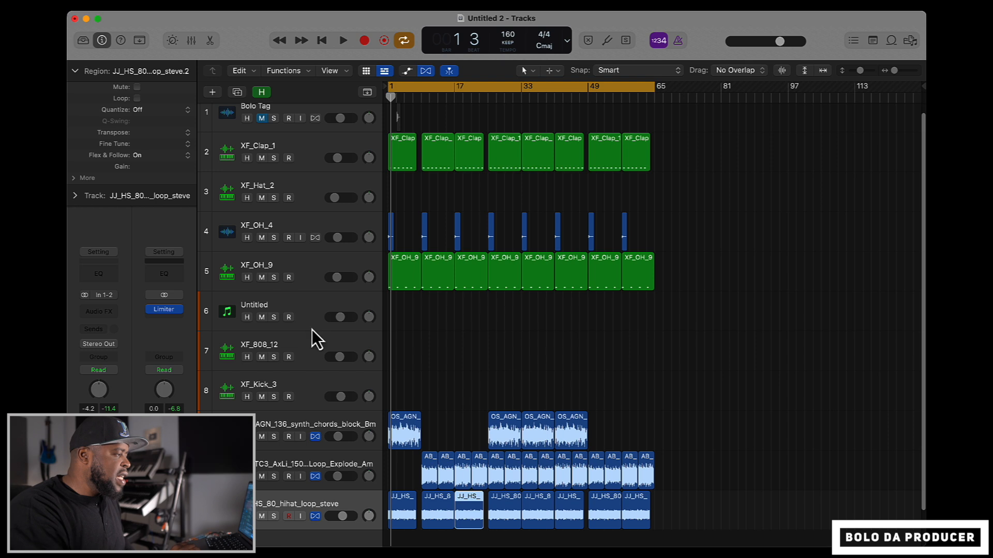
# Replace the XF_808_12 sample on track 7 with XF_808_1.wav from the XF - 808s folder after previewing it.
pyautogui.click(312, 345)
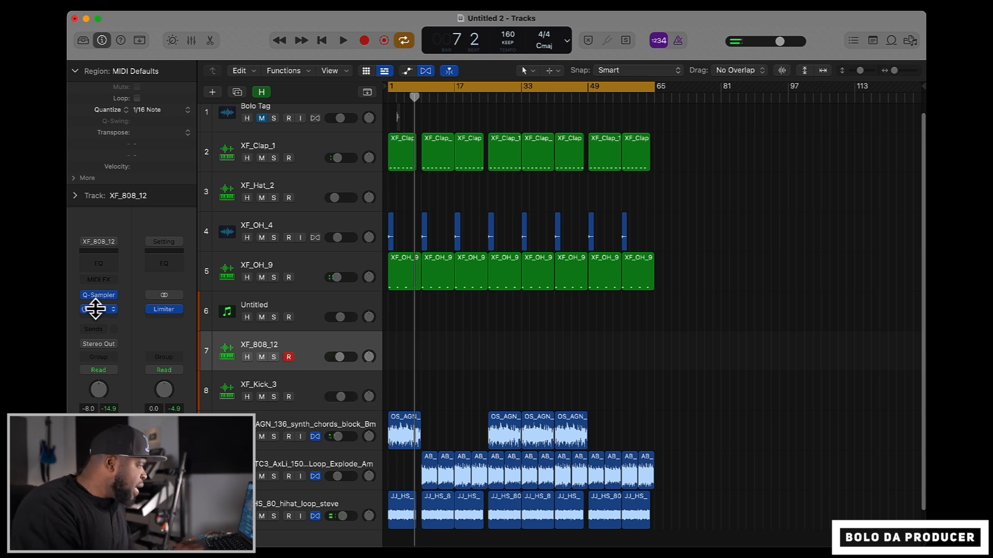
pyautogui.click(99, 294)
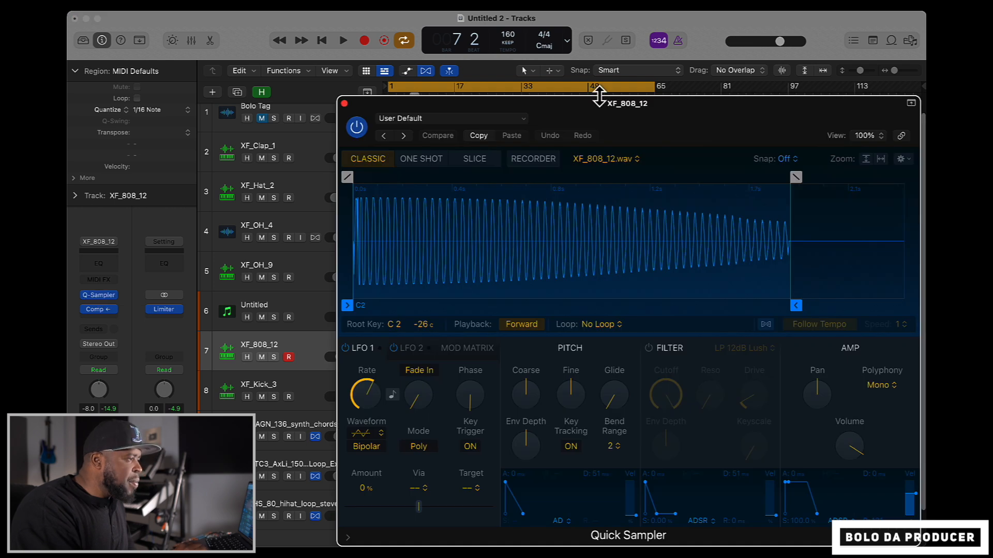
pyautogui.click(344, 104)
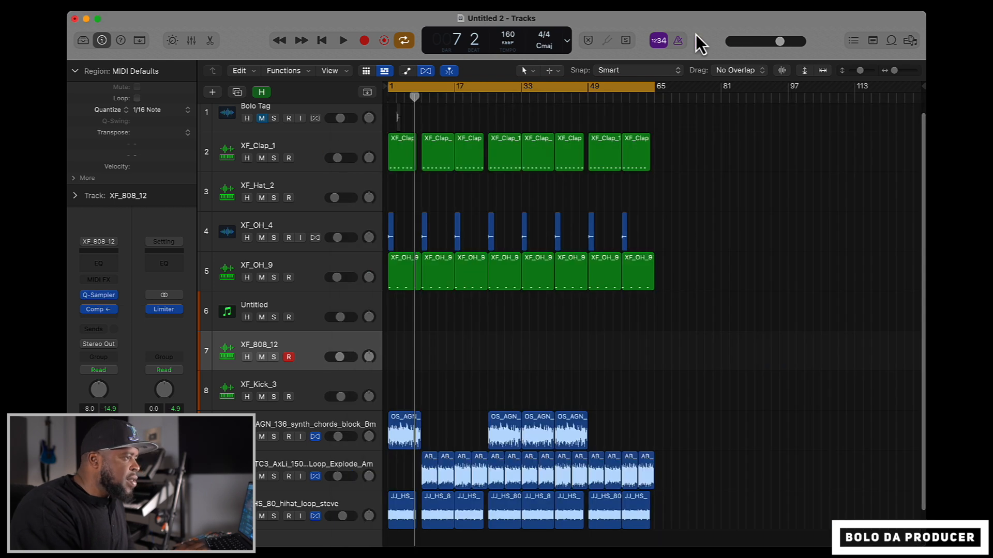
pyautogui.click(911, 42)
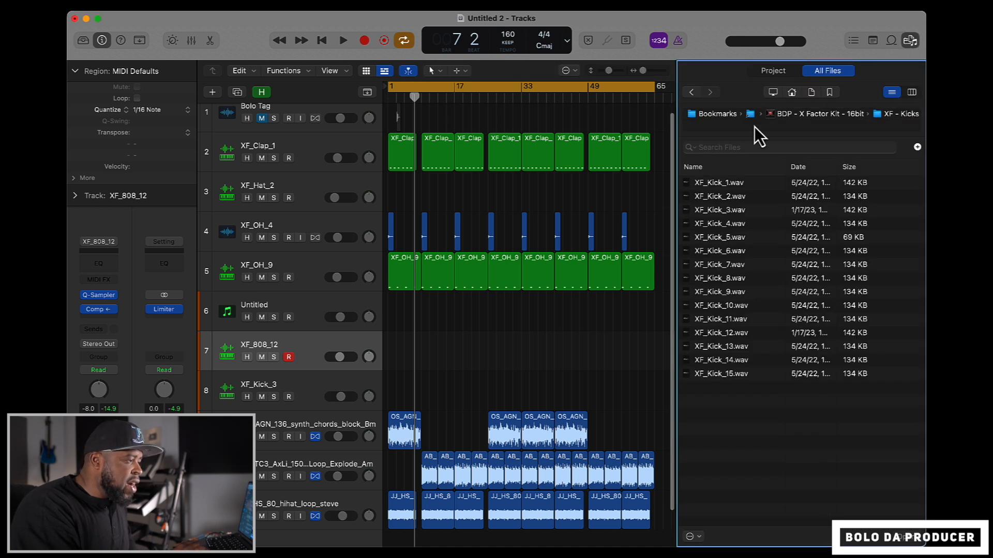
pyautogui.click(822, 116)
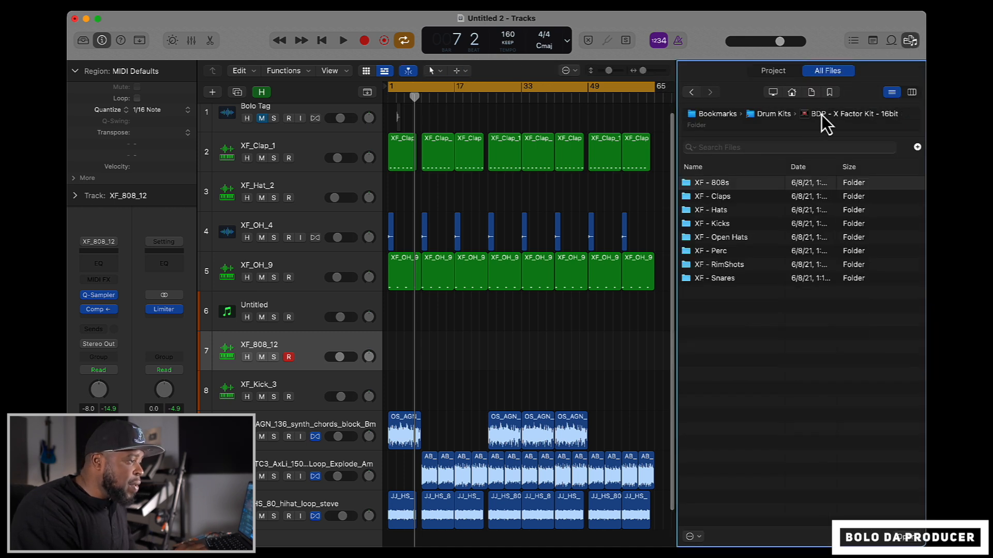
pyautogui.doubleClick(712, 187)
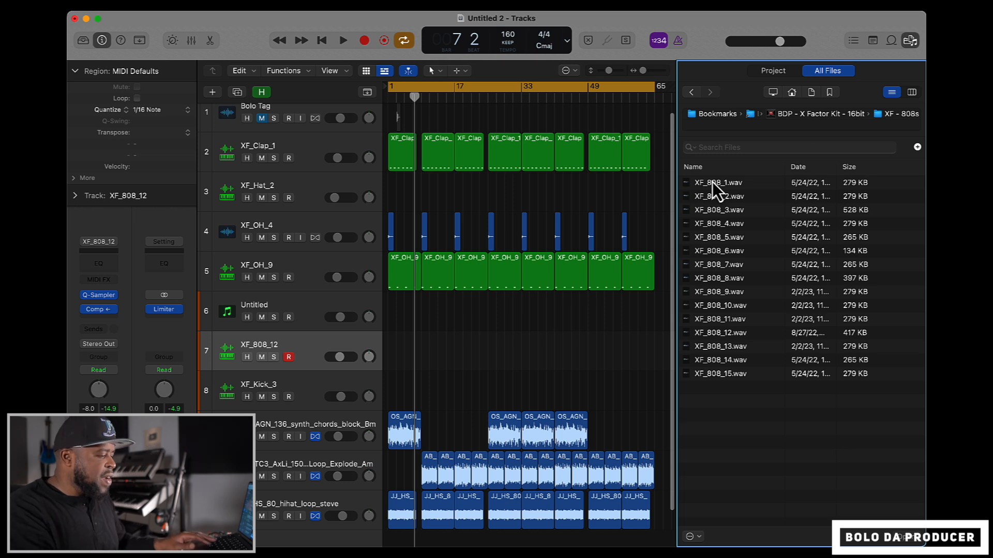
pyautogui.click(712, 181)
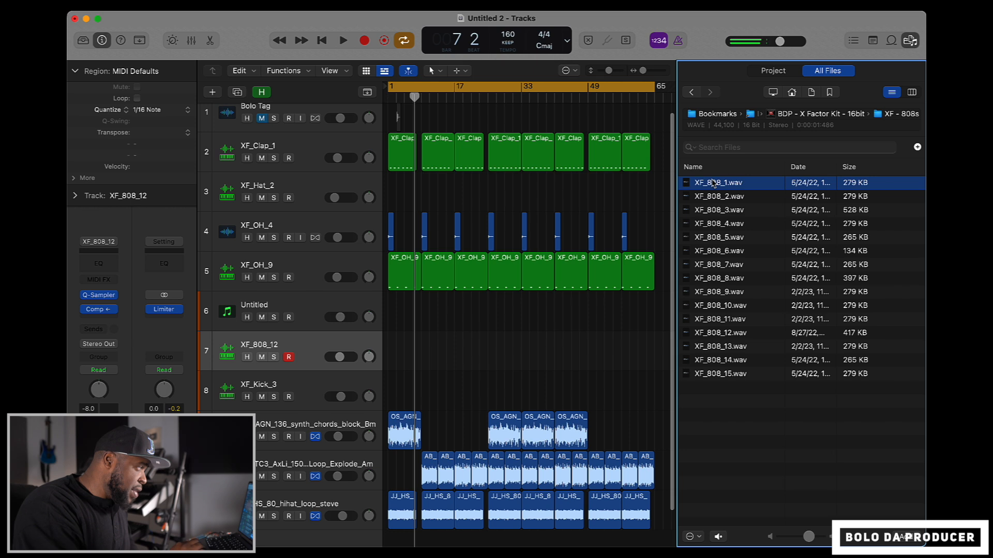
pyautogui.moveTo(713, 183); pyautogui.dragTo(299, 364)
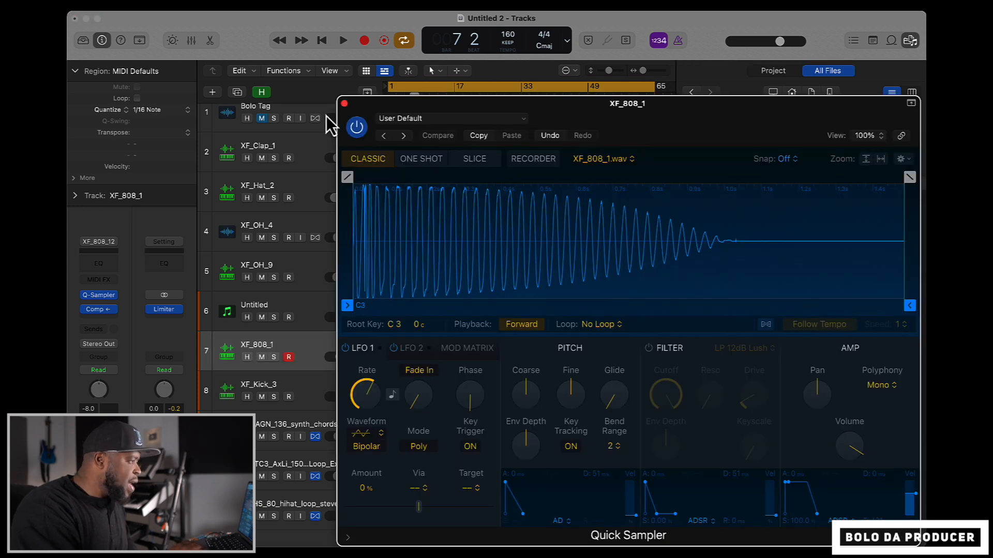
pyautogui.click(344, 103)
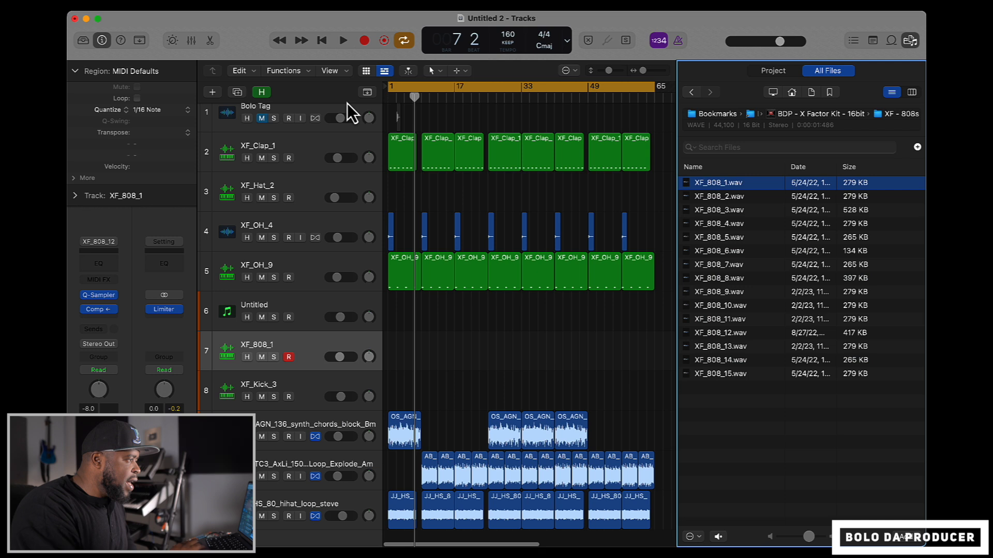
# Set the XF_808_1 track's Quick Sampler to One Shot mode.
pyautogui.click(109, 296)
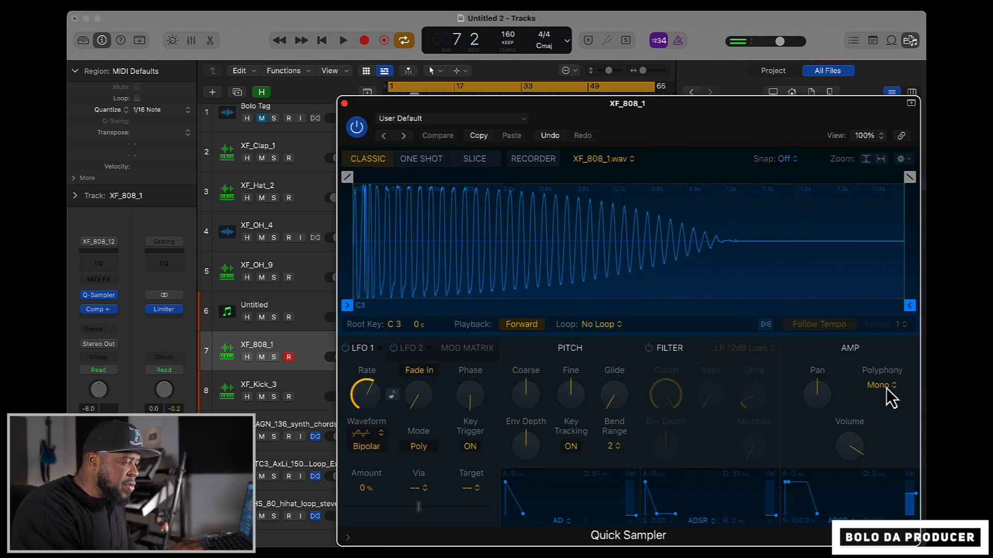
pyautogui.click(430, 160)
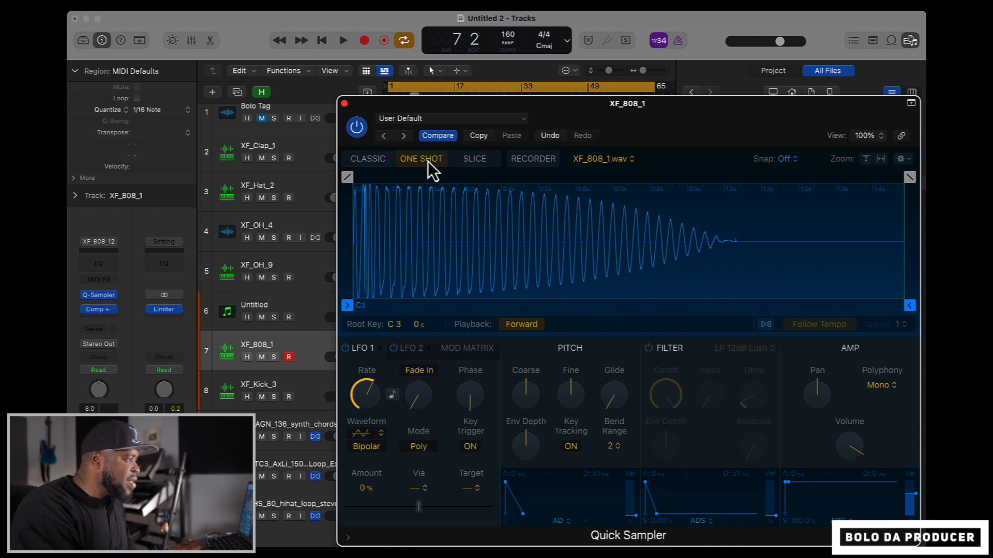
pyautogui.click(345, 105)
# Lower the XF_808_1 track volume to -12.0 dB and play the beat from the start.
pyautogui.click(323, 42)
pyautogui.moveTo(342, 358); pyautogui.dragTo(332, 358)
pyautogui.press('space')
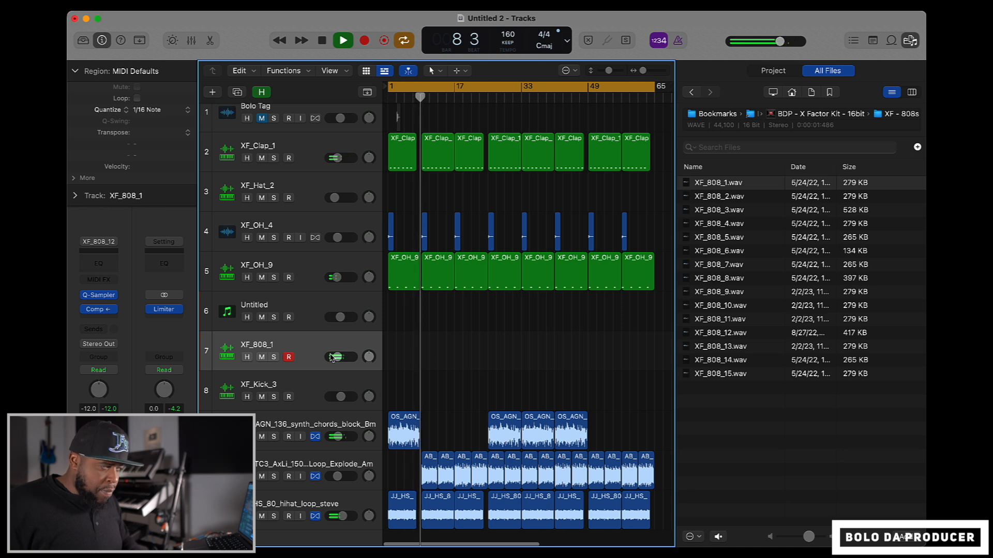
# Turn off cycle mode and record an 808 pattern on the XF_808_1 track from bar 9 to bar 25.
pyautogui.click(404, 41)
pyautogui.click(365, 41)
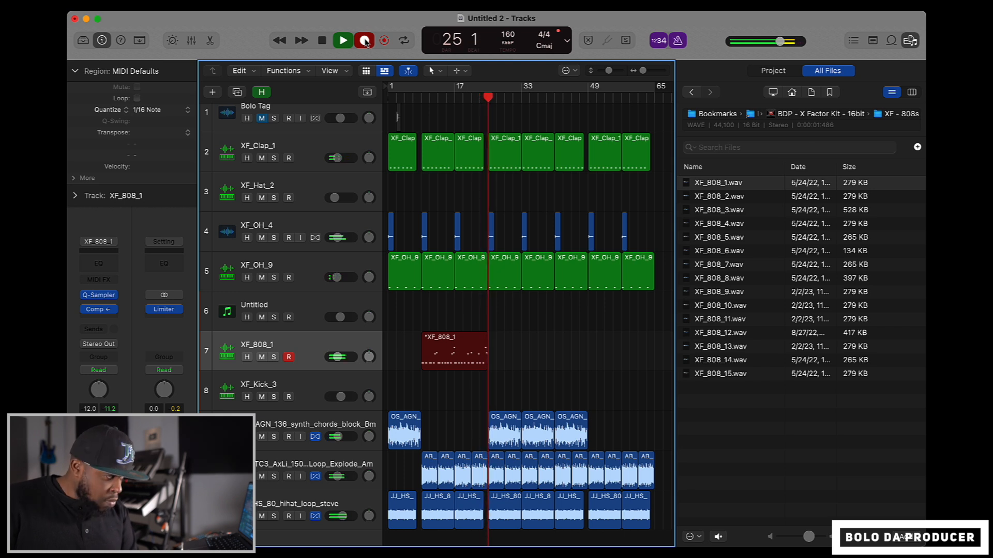
pyautogui.click(365, 42)
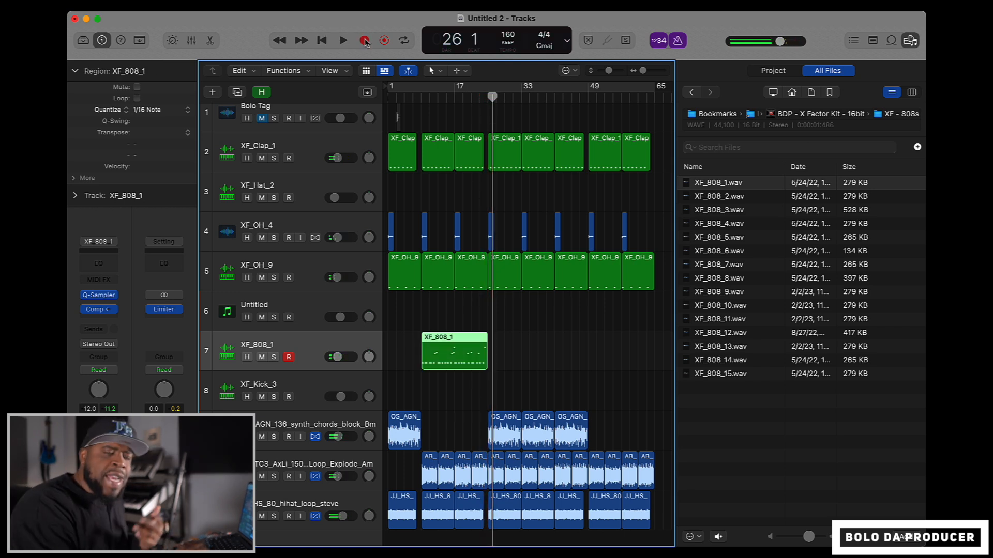
# Play back the recorded 808 pattern from bar 9 and turn off the metronome.
pyautogui.click(421, 100)
pyautogui.press('space')
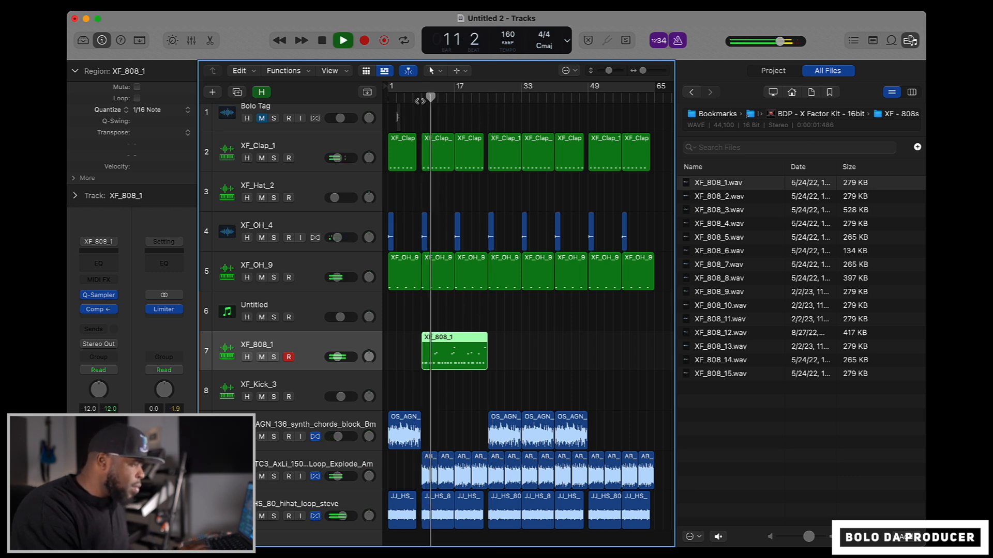
pyautogui.click(678, 41)
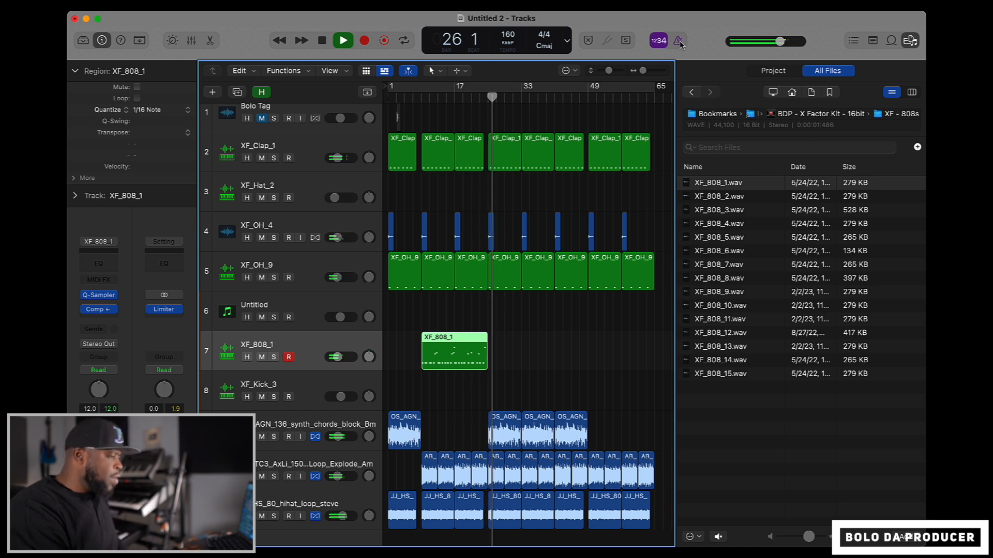
pyautogui.press('space')
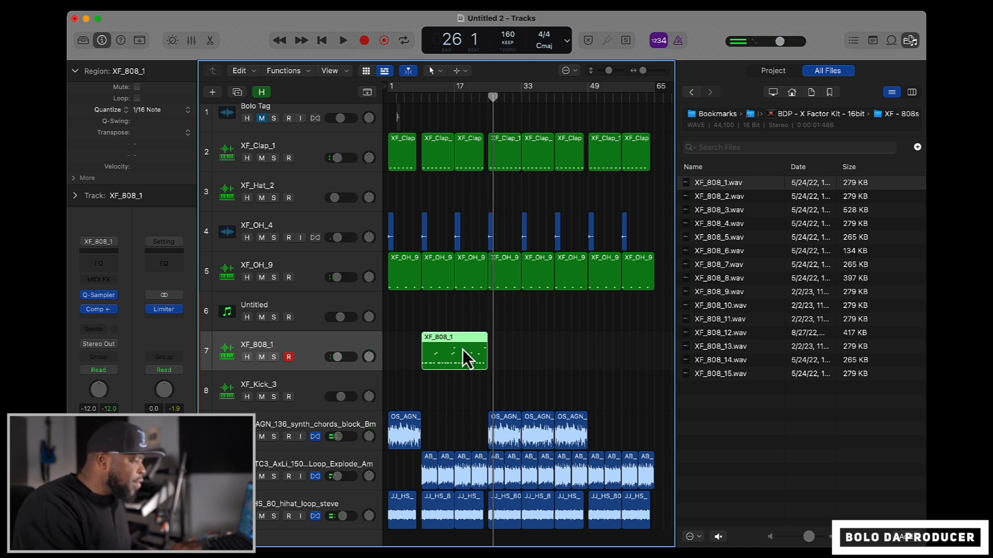
# Fill the XF_808_1 track from bar 25 to bar 65 with 8-bar copies of the recorded pattern.
pyautogui.moveTo(461, 354); pyautogui.dragTo(502, 357)
pyautogui.click(535, 356)
pyautogui.moveTo(604, 362)
pyautogui.mouseDown()
pyautogui.moveTo(539, 355)
pyautogui.moveTo(602, 353)
pyautogui.mouseUp()
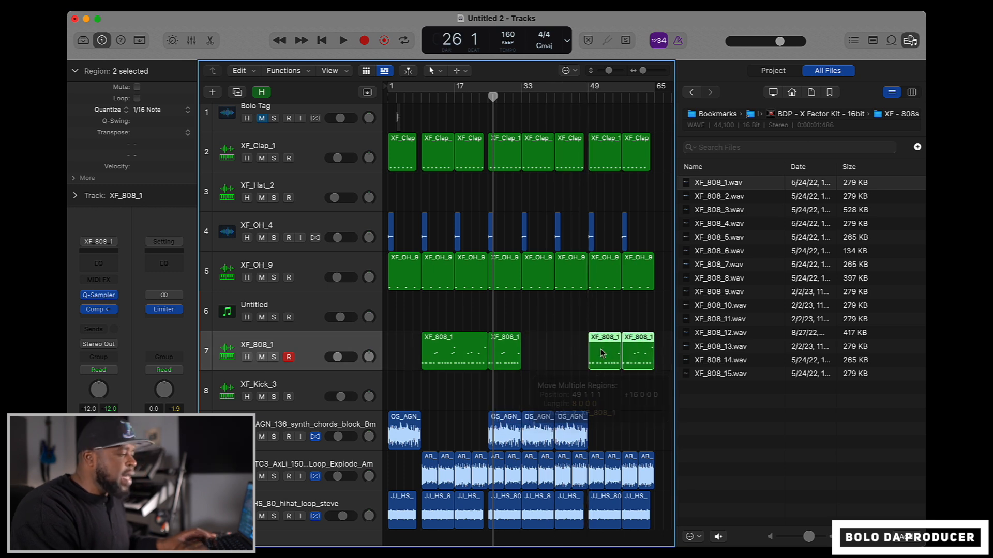
pyautogui.press('super+z')
pyautogui.keyDown('alt'); pyautogui.moveTo(535, 359); pyautogui.dragTo(602, 362); pyautogui.keyUp('alt')
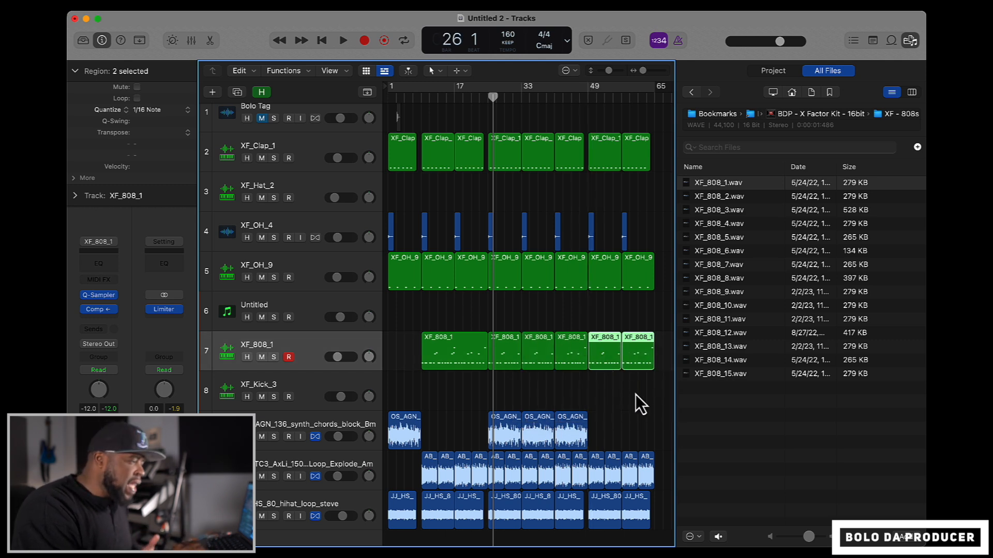
# Record a kick pattern on the XF_Kick_3 track from bar 9 to bar 25.
pyautogui.click(319, 381)
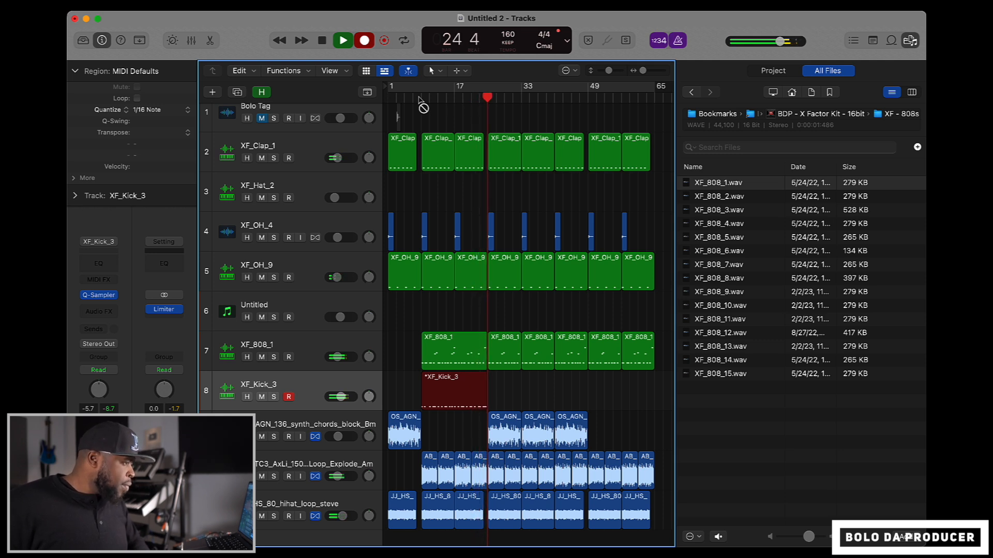
pyautogui.press('space')
# Fill the kick track with a 16-bar copy at bar 49 and 8-bar copies at bars 25, 33 and 41, then return the playhead to bar 9.
pyautogui.moveTo(452, 394); pyautogui.dragTo(622, 397)
pyautogui.moveTo(521, 383); pyautogui.dragTo(553, 391)
pyautogui.click(534, 394)
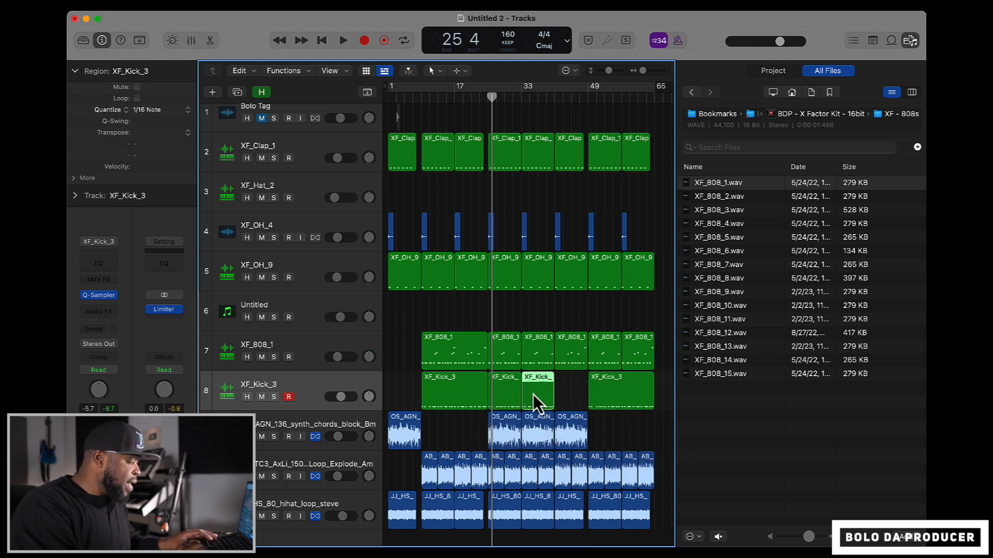
pyautogui.moveTo(534, 395); pyautogui.dragTo(567, 396)
pyautogui.click(515, 398)
pyautogui.press('super+r')
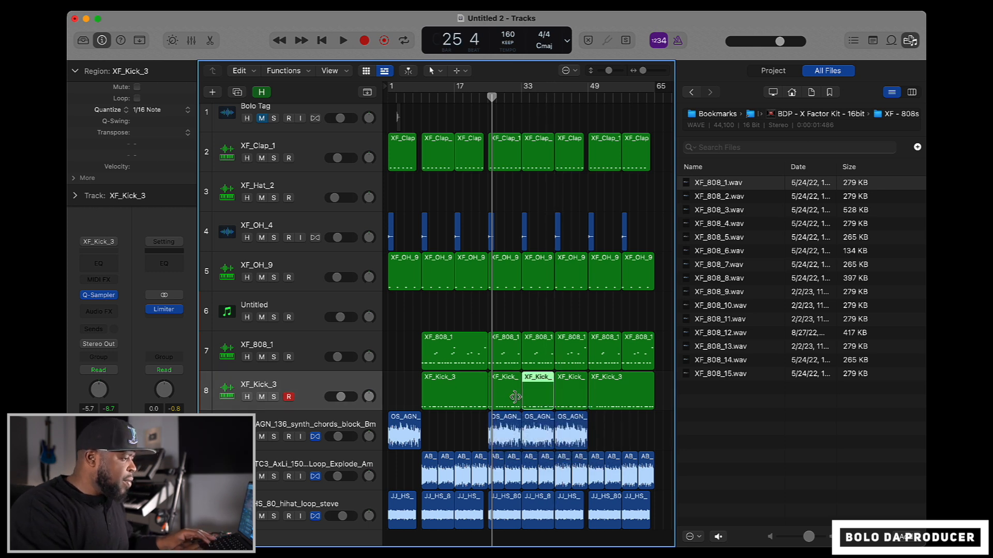
pyautogui.click(421, 98)
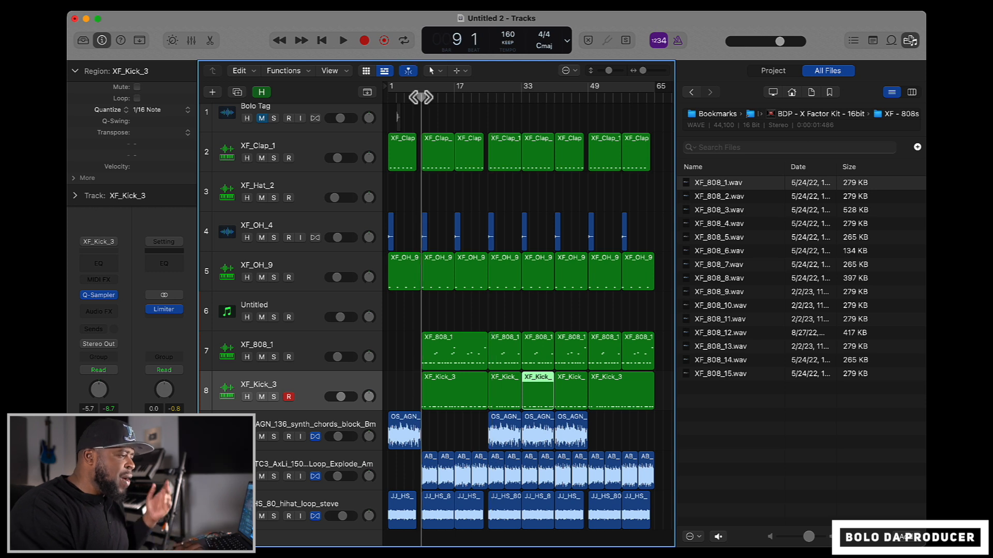